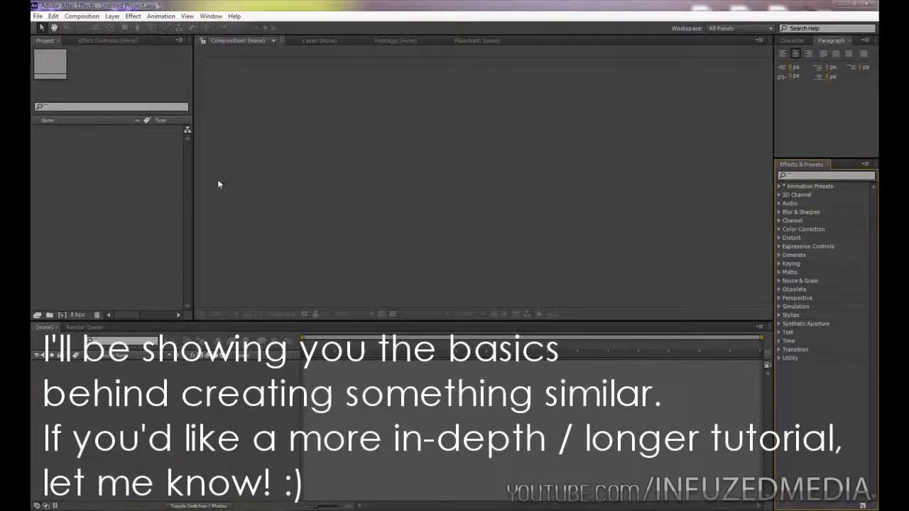
# Create a composition named Slideshow Tutorial with the HDV/HDTV 720 29.97 preset and a 15-second duration.
pyautogui.click(82, 16)
pyautogui.click(102, 29)
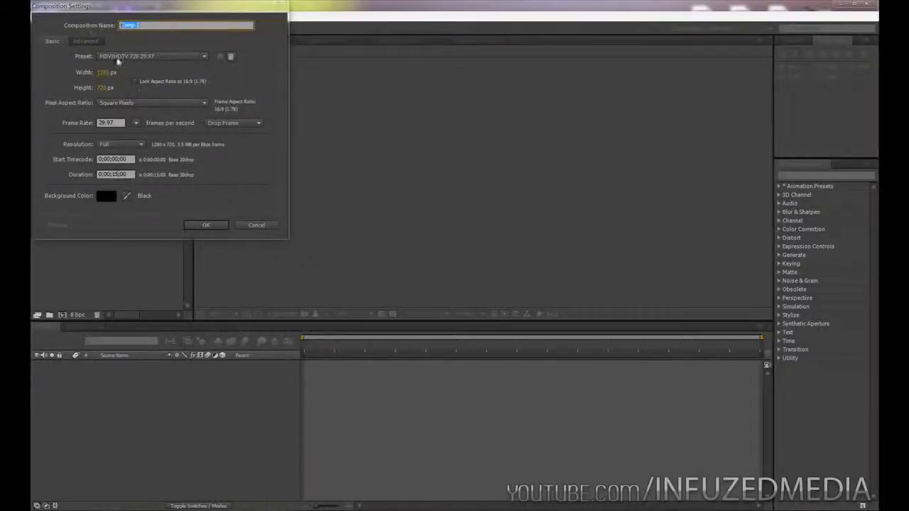
pyautogui.write('Slideshow Tutorial')
pyautogui.click(115, 174)
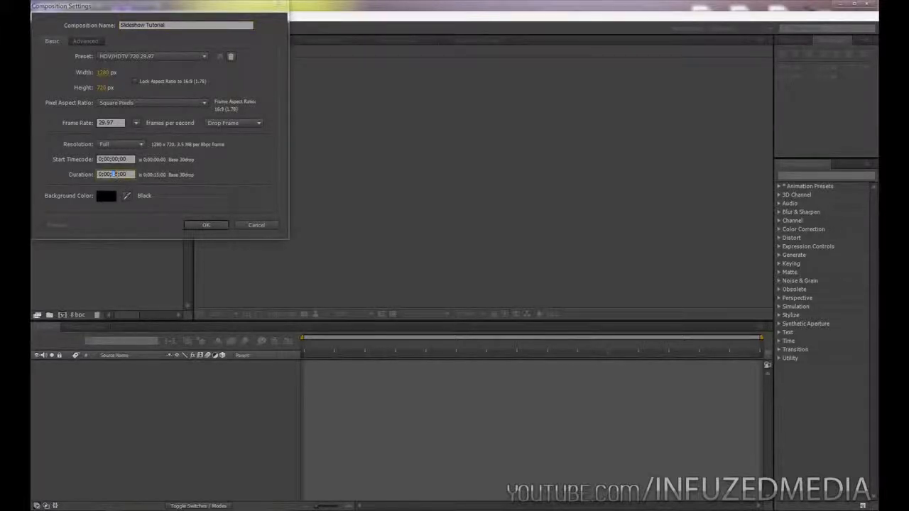
pyautogui.click(193, 224)
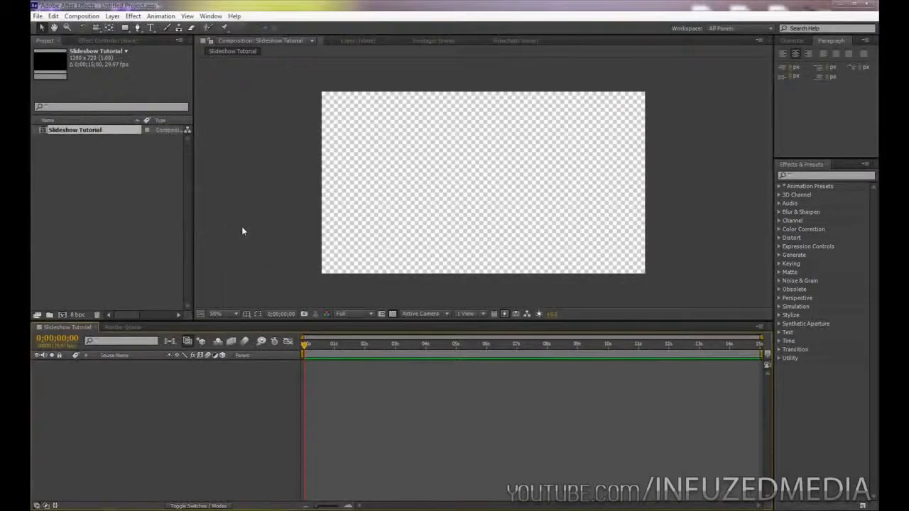
# Create a black 1280 x 720 solid layer named Background.
pyautogui.hotkey('ctrl', 't')
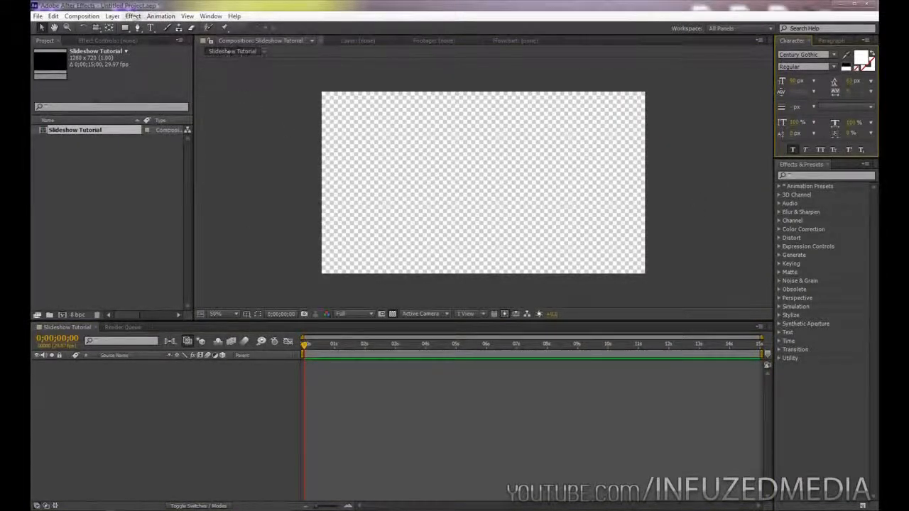
pyautogui.click(113, 15)
pyautogui.moveTo(128, 28)
pyautogui.click(314, 40)
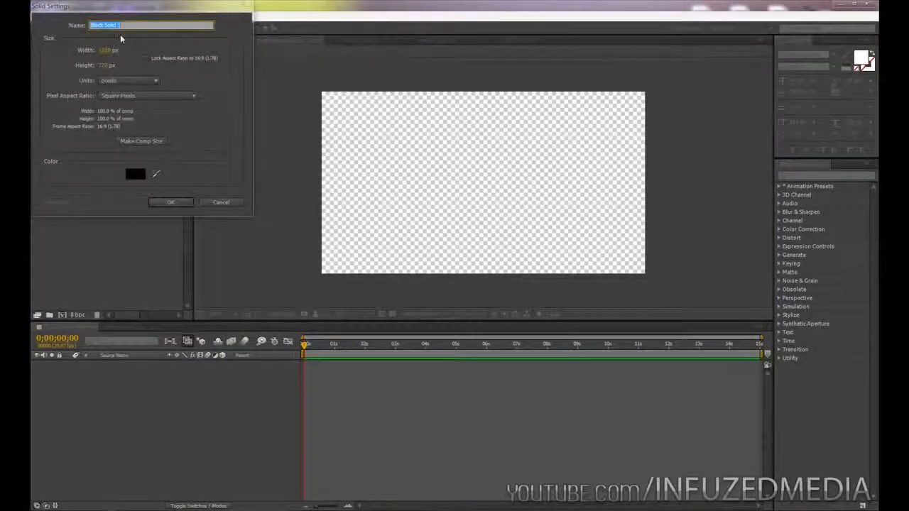
pyautogui.write('Background')
pyautogui.click(174, 203)
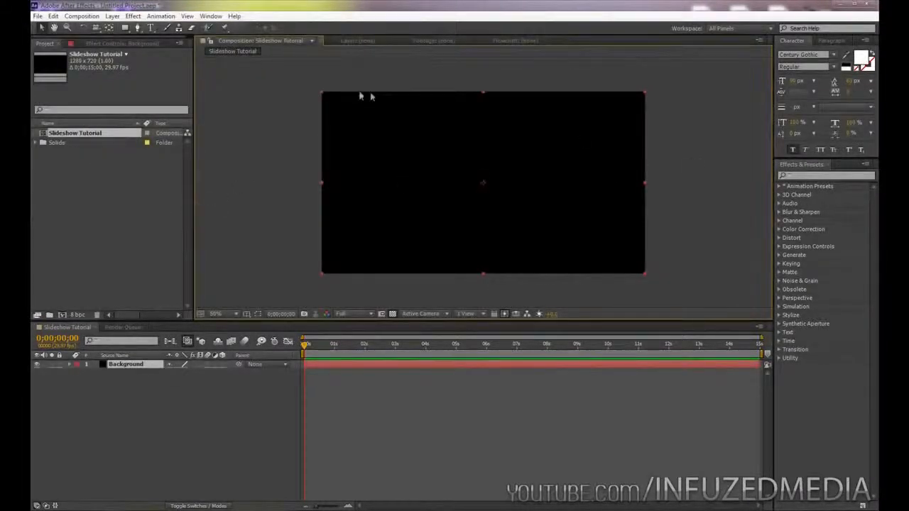
# Find the Ramp effect and apply it to the Background layer, then clear the effect search.
pyautogui.click(815, 175)
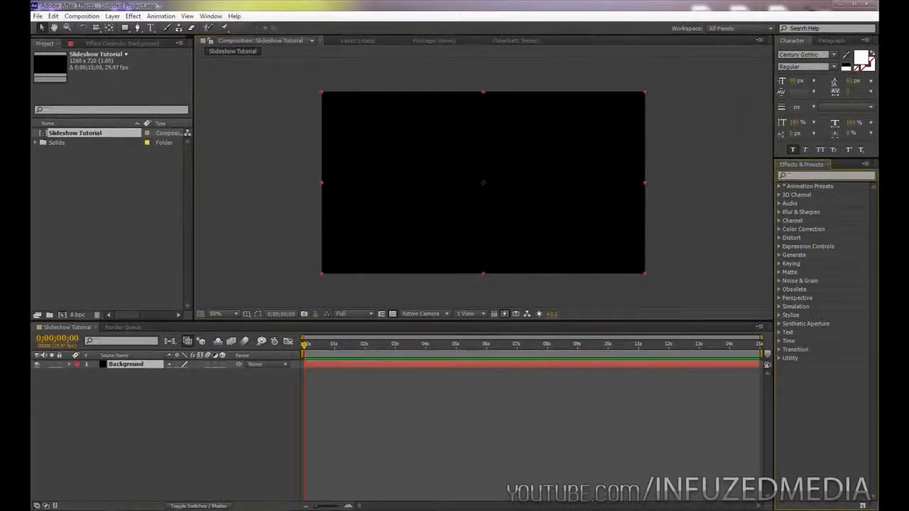
pyautogui.write('ramp')
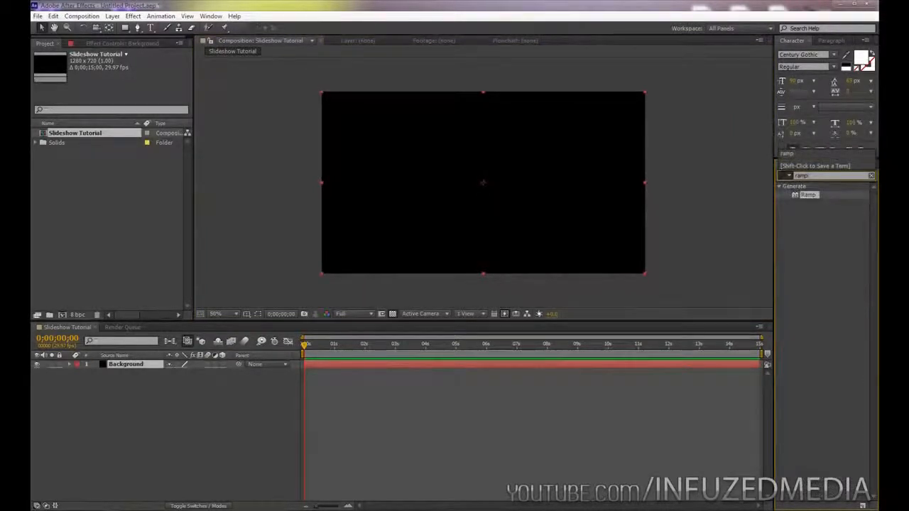
pyautogui.moveTo(809, 196); pyautogui.dragTo(554, 213)
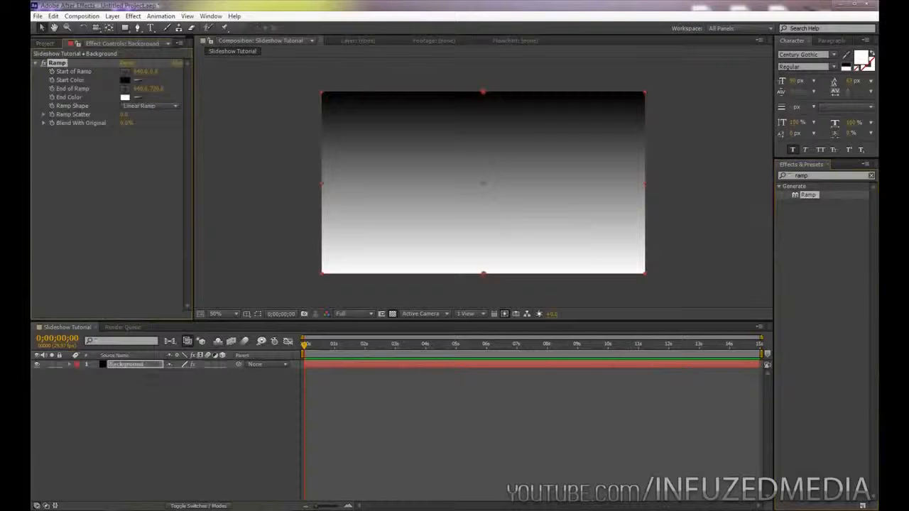
pyautogui.click(871, 175)
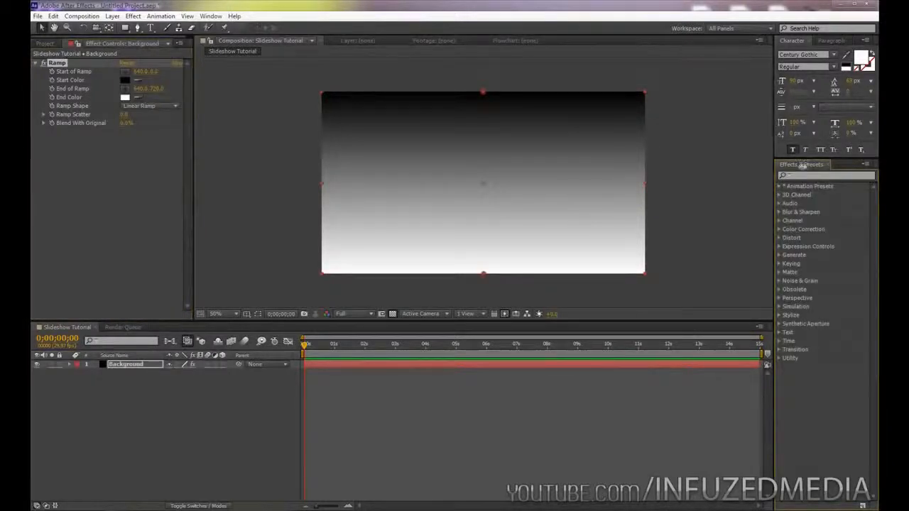
pyautogui.click(693, 183)
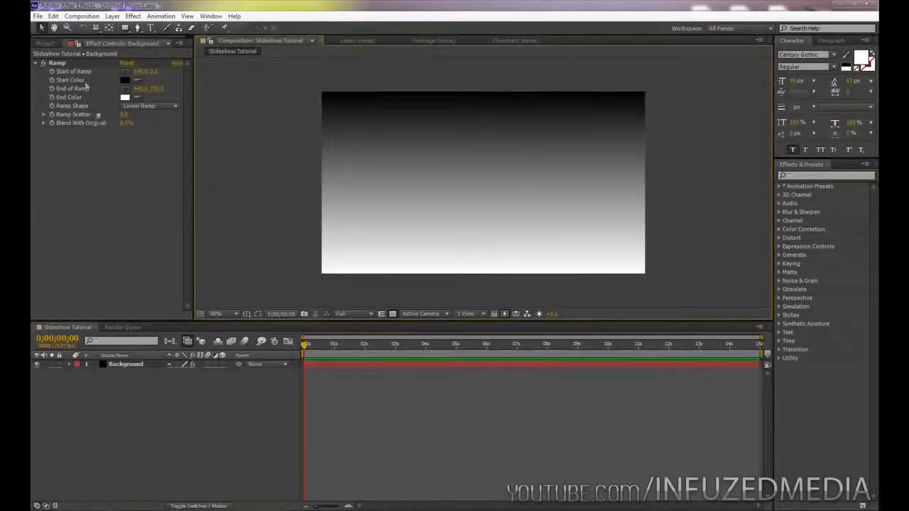
# Set the Background's ramp shape to Radial Ramp and move the end of the ramp down to about 640, 1258.
pyautogui.click(59, 64)
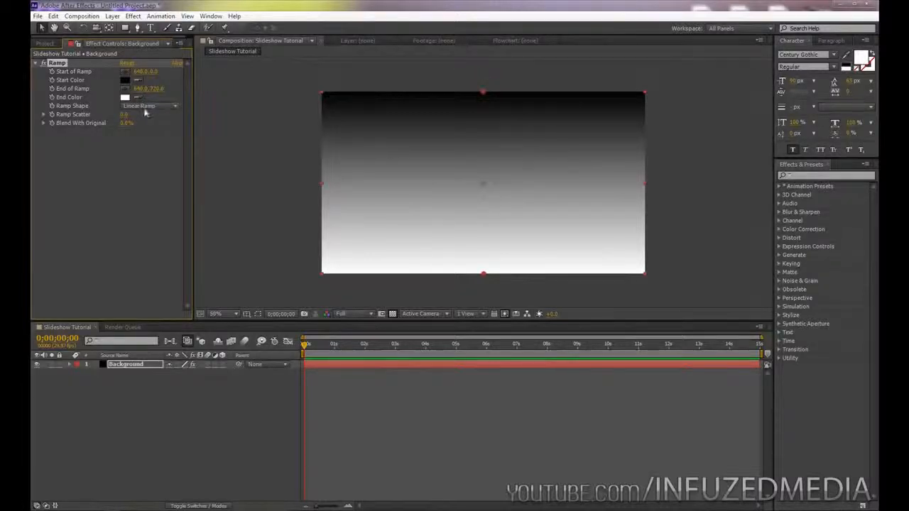
pyautogui.click(147, 106)
pyautogui.click(151, 128)
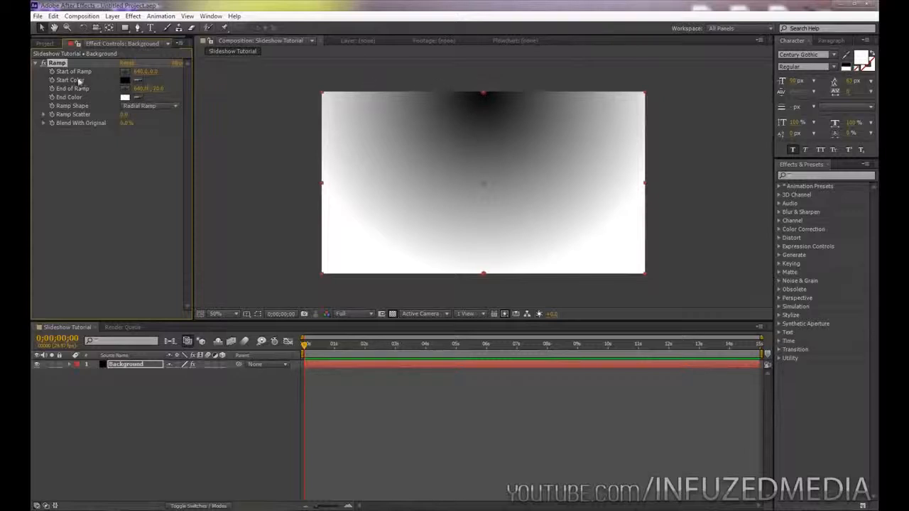
pyautogui.moveTo(484, 274); pyautogui.dragTo(500, 409)
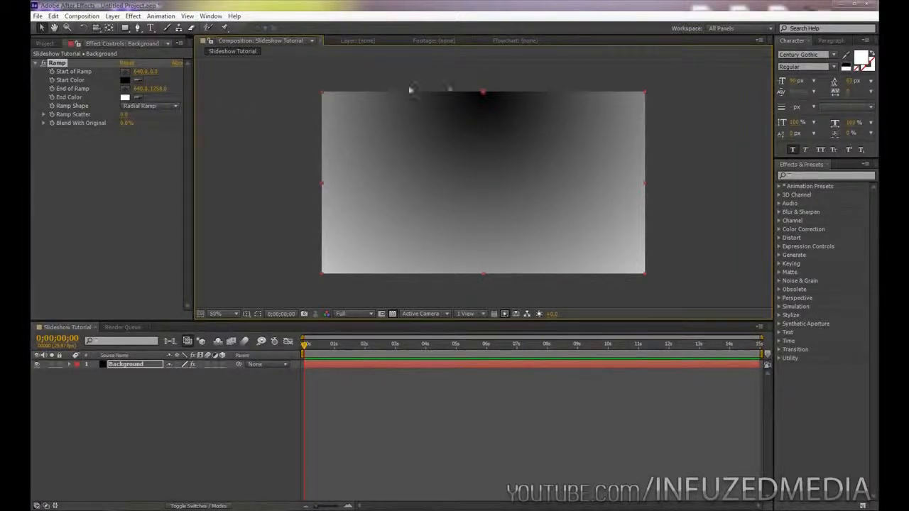
# Set the ramp's start color to a very light grey and its end color to a dark grey.
pyautogui.click(126, 80)
pyautogui.moveTo(43, 44); pyautogui.dragTo(32, 40)
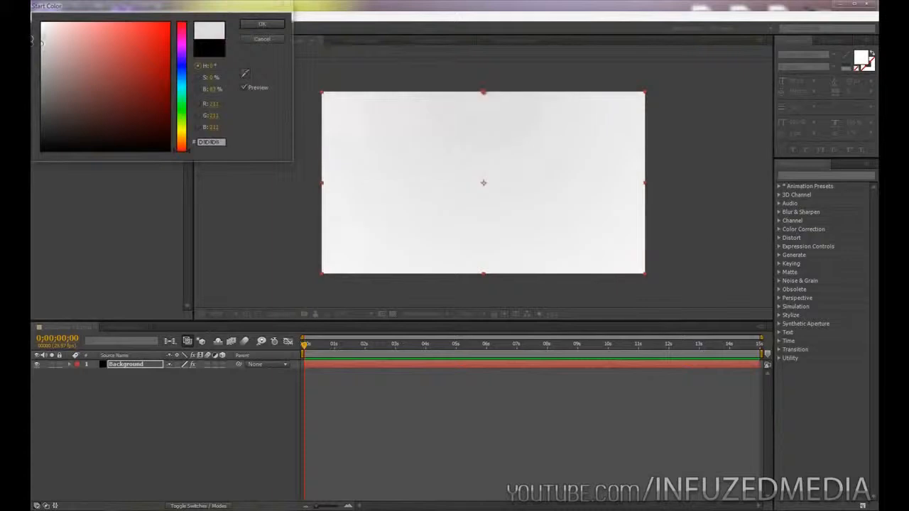
pyautogui.click(262, 24)
pyautogui.click(126, 97)
pyautogui.moveTo(68, 82); pyautogui.dragTo(32, 112)
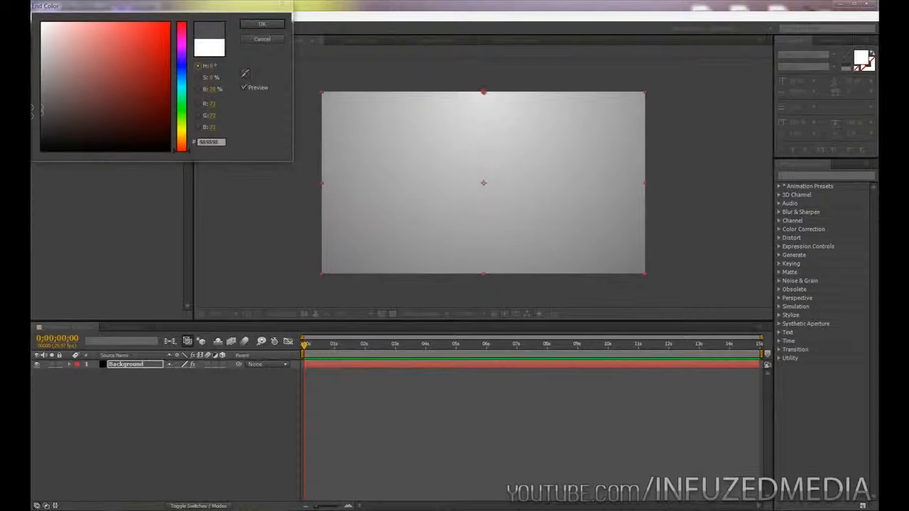
pyautogui.click(269, 26)
pyautogui.click(256, 123)
pyautogui.scroll(2, 588, 225)
pyautogui.scroll(-2, 481, 176)
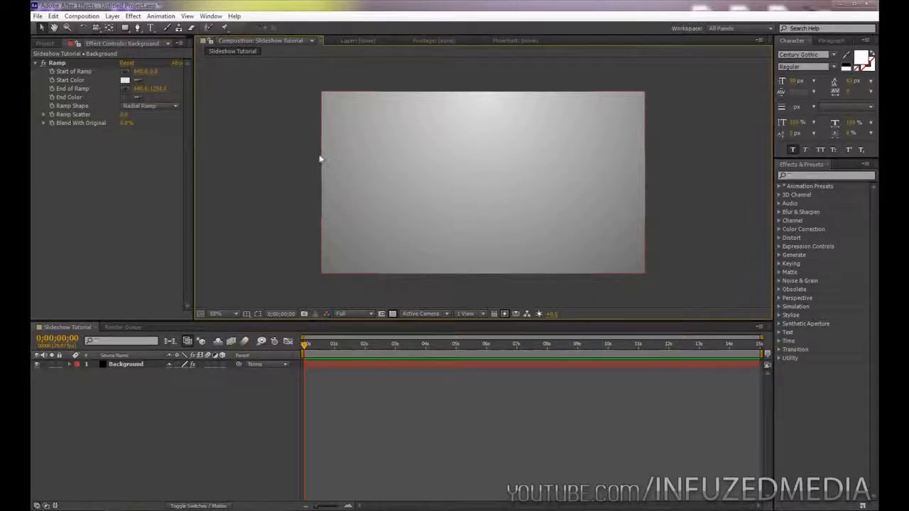
pyautogui.click(163, 162)
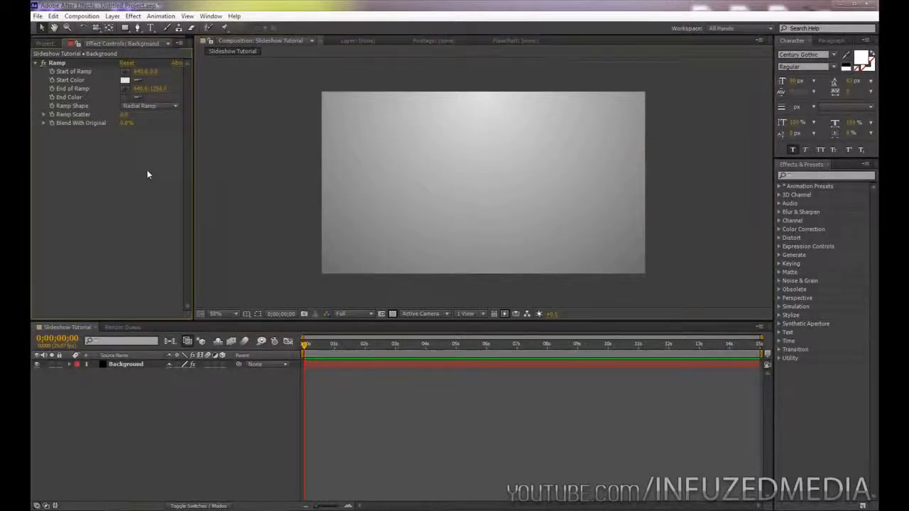
# Add a white text layer reading InfuzedMedia to the composition.
pyautogui.click(150, 27)
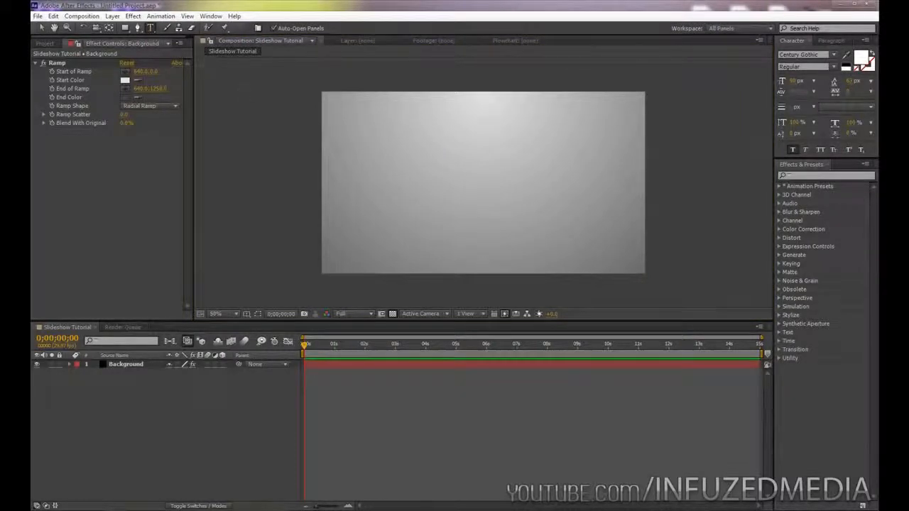
pyautogui.click(425, 180)
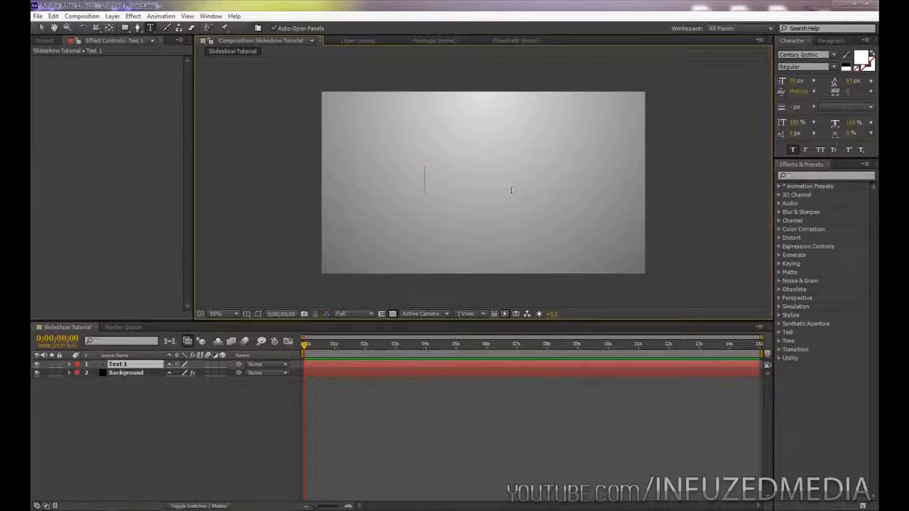
pyautogui.write('InfuzedMedia')
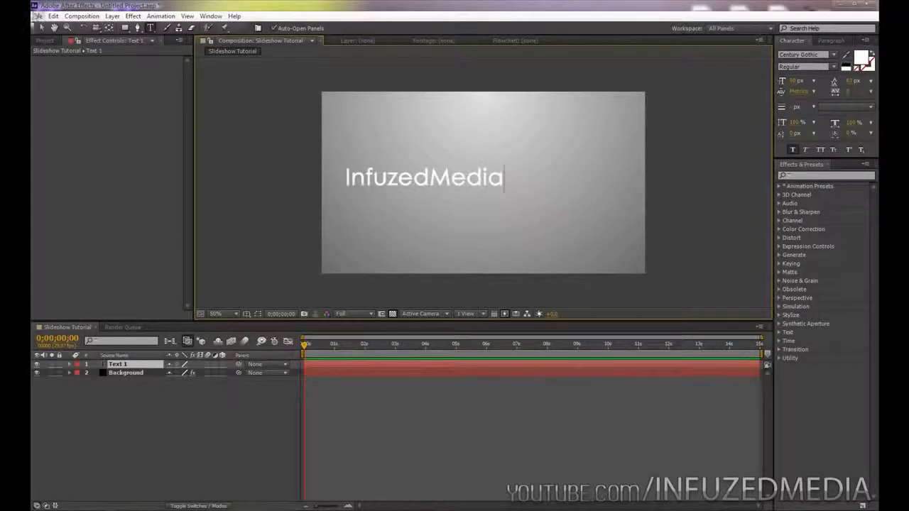
pyautogui.click(41, 27)
pyautogui.click(199, 125)
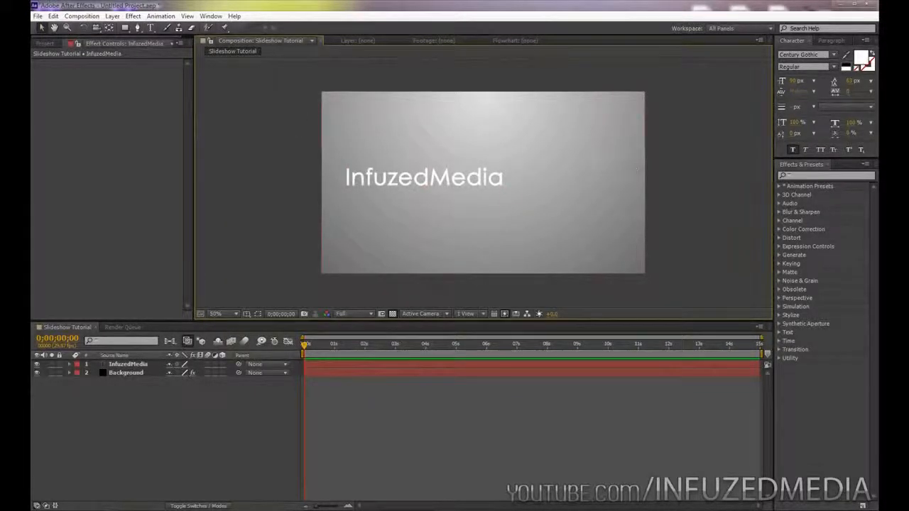
# Center the InfuzedMedia text in the frame with the help of the title/action safe guides, and hide the guides.
pyautogui.moveTo(459, 177)
pyautogui.mouseDown()
pyautogui.moveTo(500, 177)
pyautogui.moveTo(476, 182)
pyautogui.mouseUp()
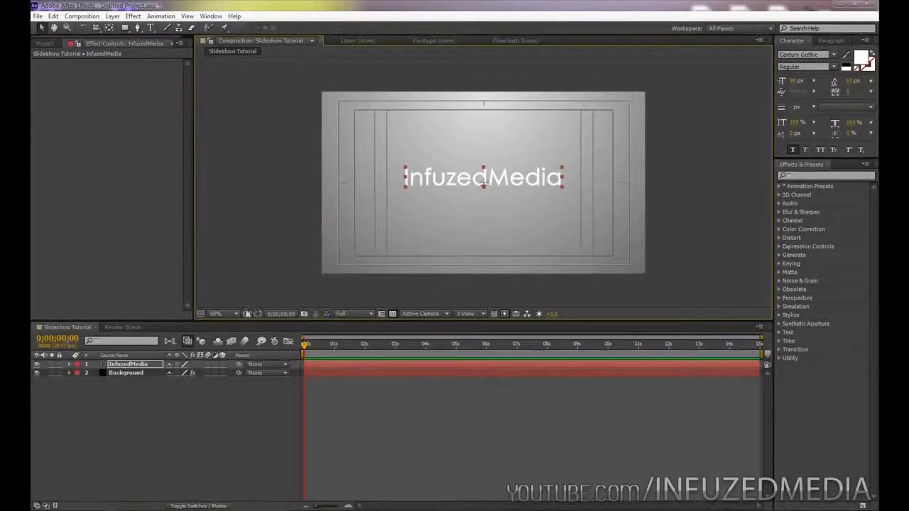
pyautogui.click(248, 314)
pyautogui.click(282, 274)
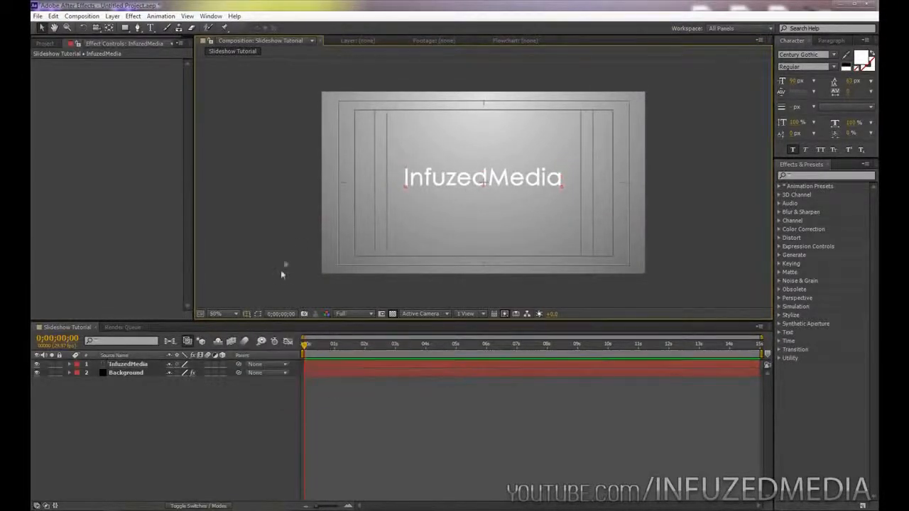
pyautogui.click(509, 183)
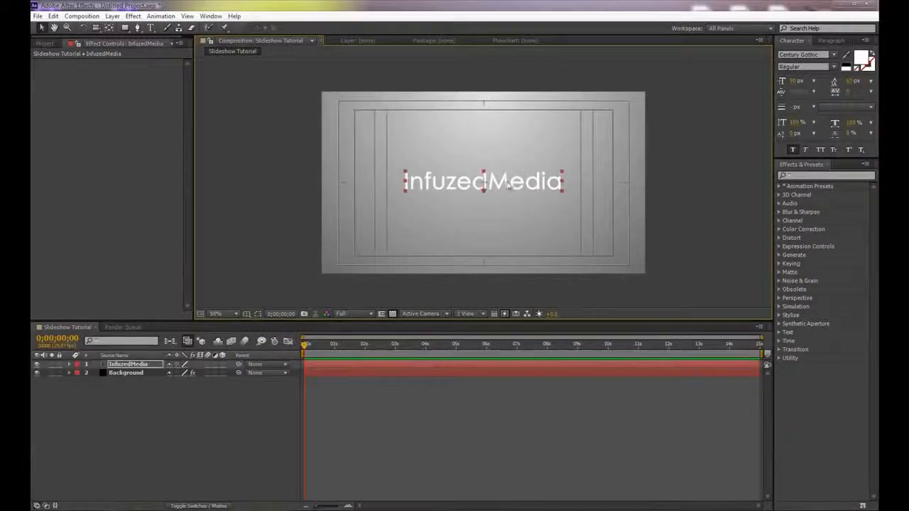
pyautogui.press("'")
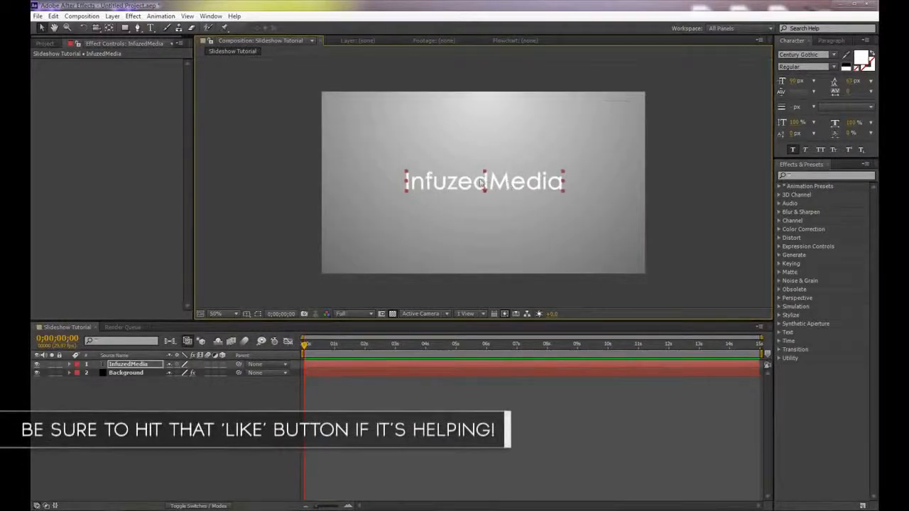
pyautogui.click(270, 154)
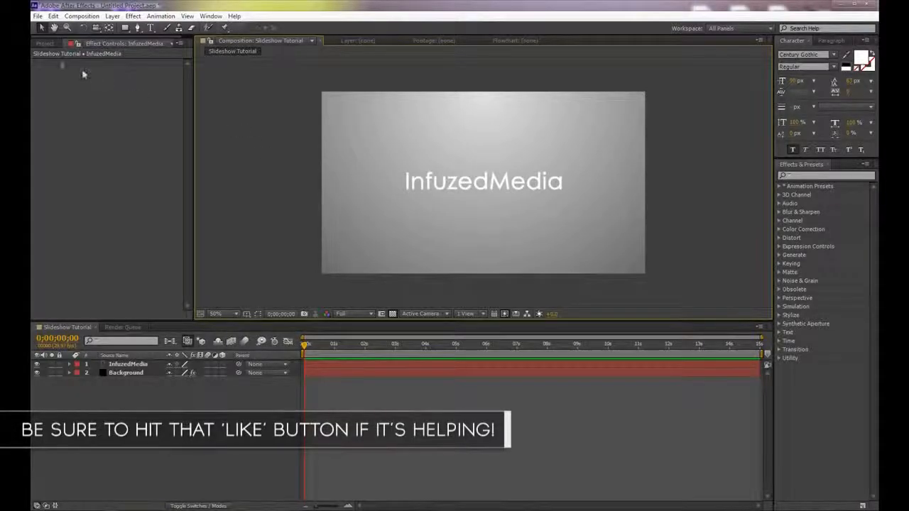
# Import the four images Untitled-1.jpg to Untitled-4.jpg from the file folder into the project.
pyautogui.click(37, 44)
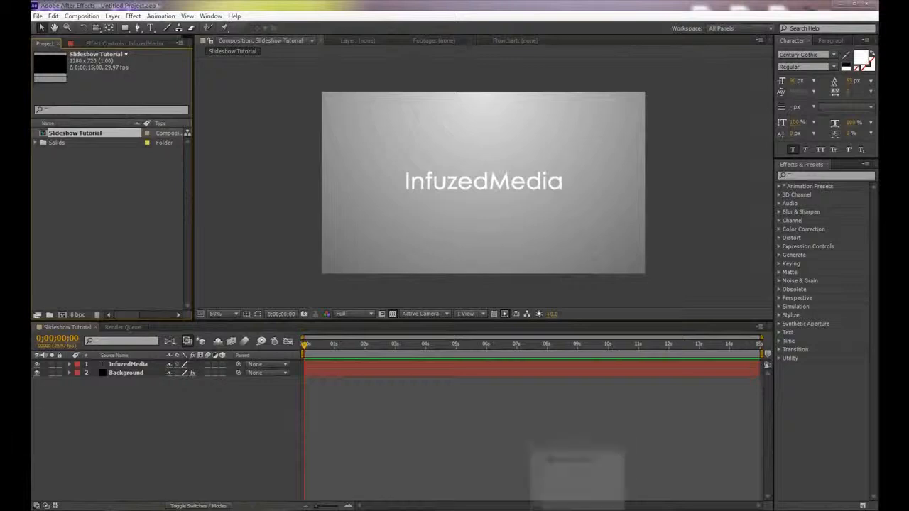
pyautogui.click(572, 484)
pyautogui.click(503, 297)
pyautogui.moveTo(636, 249); pyautogui.dragTo(139, 207)
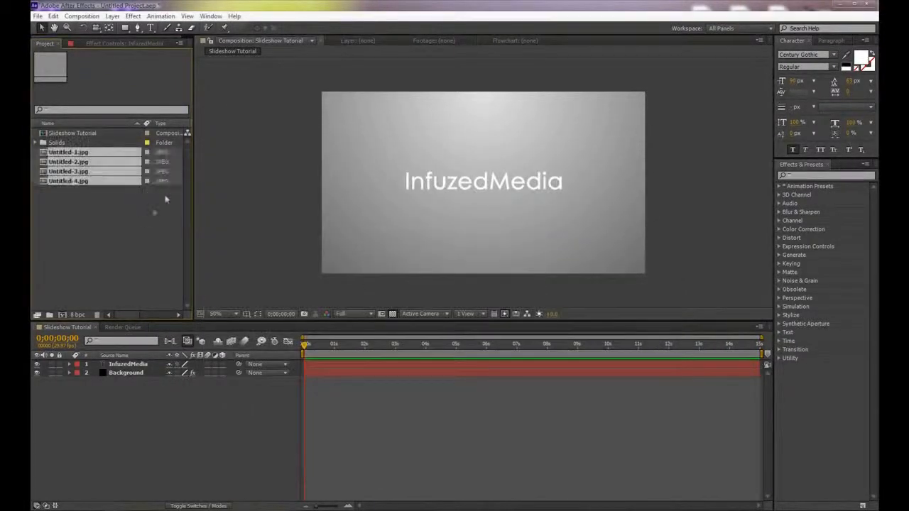
pyautogui.click(139, 206)
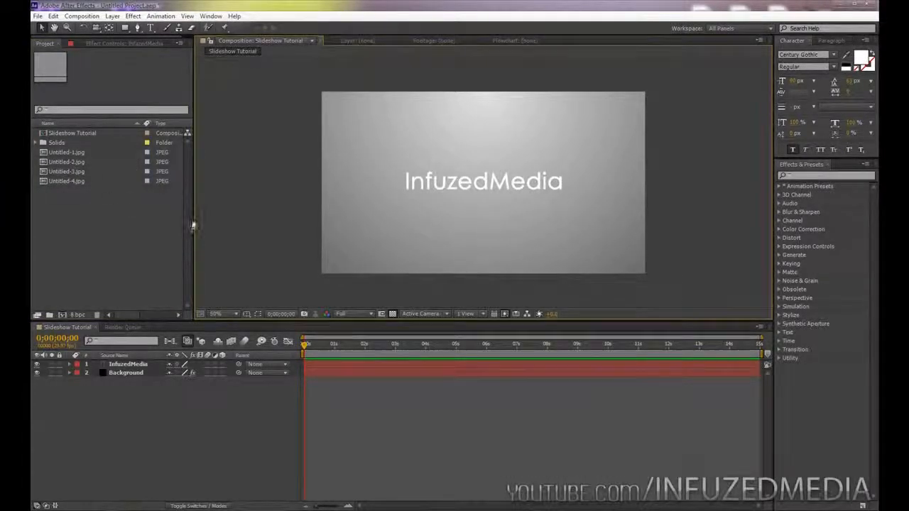
# Add a two-node camera named Camera 1 with the 24mm preset.
pyautogui.click(112, 16)
pyautogui.moveTo(163, 29)
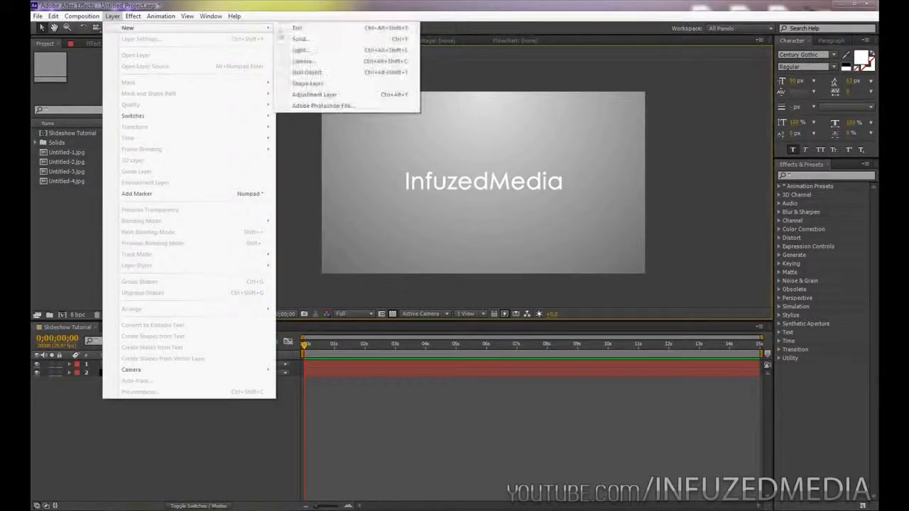
pyautogui.click(327, 61)
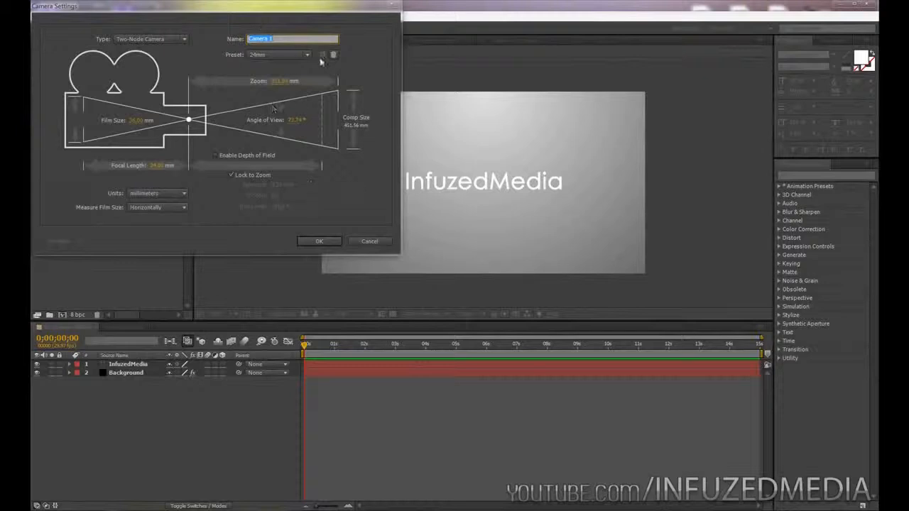
pyautogui.click(319, 241)
# Add a null object and make it a 3D layer.
pyautogui.click(112, 15)
pyautogui.moveTo(142, 29)
pyautogui.click(308, 73)
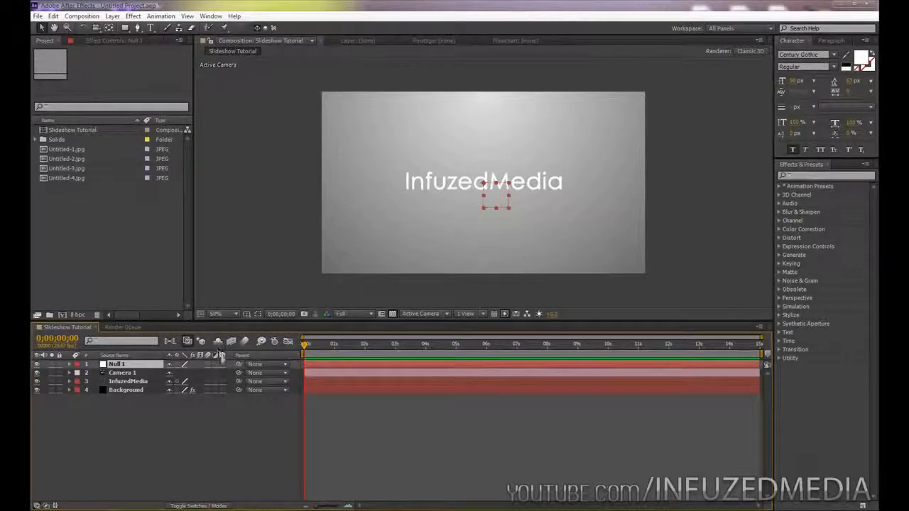
pyautogui.click(212, 508)
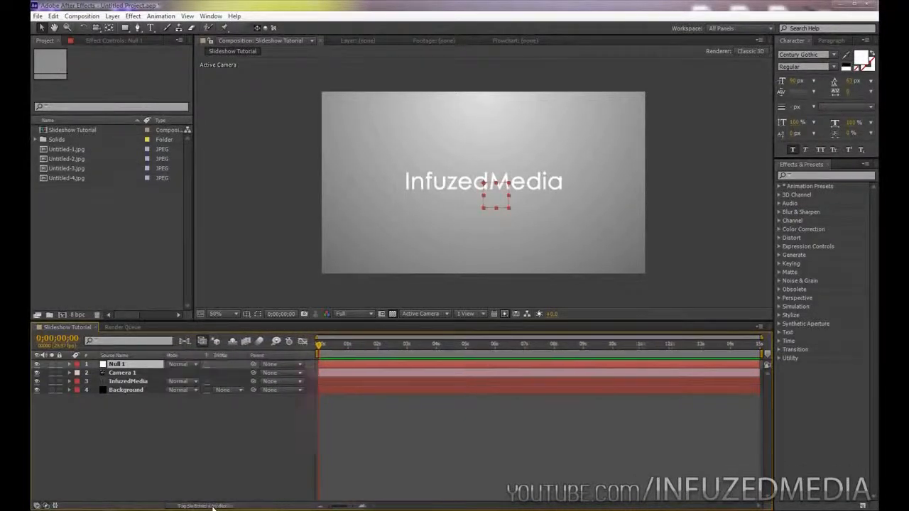
pyautogui.press('F4')
pyautogui.click(223, 364)
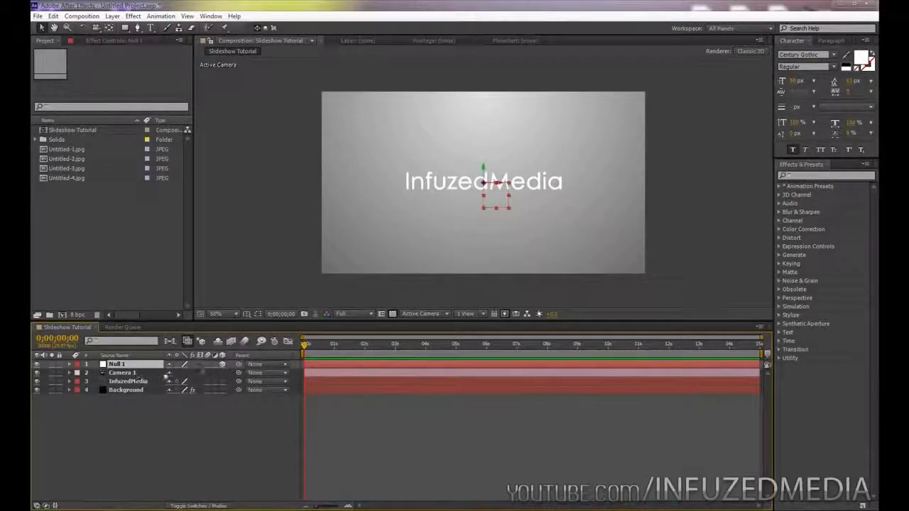
# Parent Camera 1 to Null 1 and make the InfuzedMedia text a 3D layer.
pyautogui.click(124, 373)
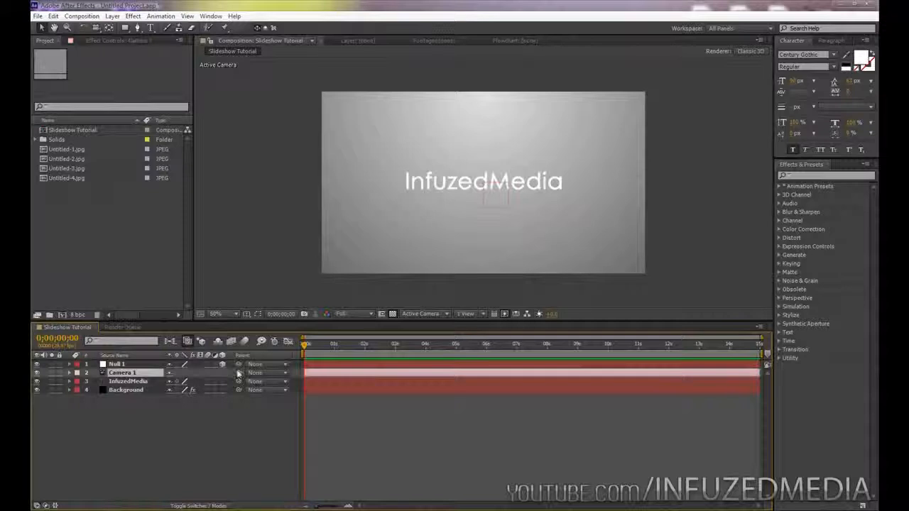
pyautogui.moveTo(240, 373); pyautogui.dragTo(125, 366)
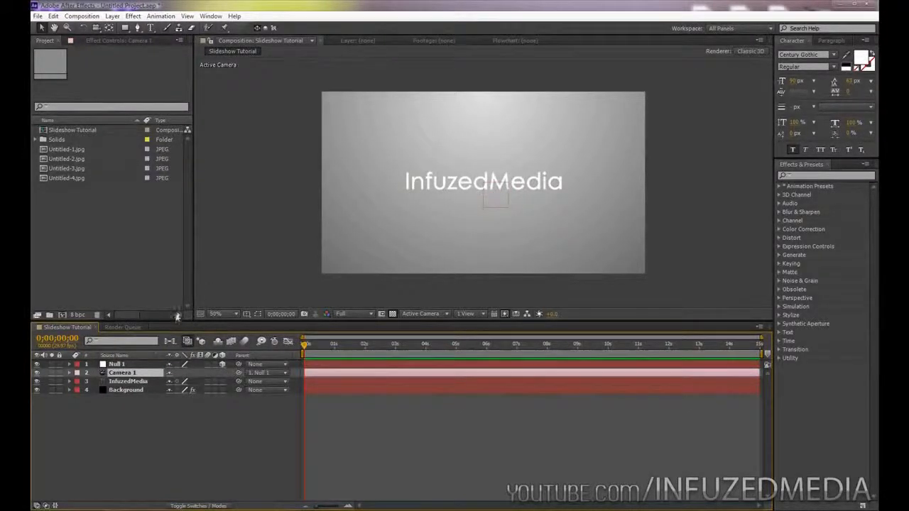
pyautogui.click(142, 365)
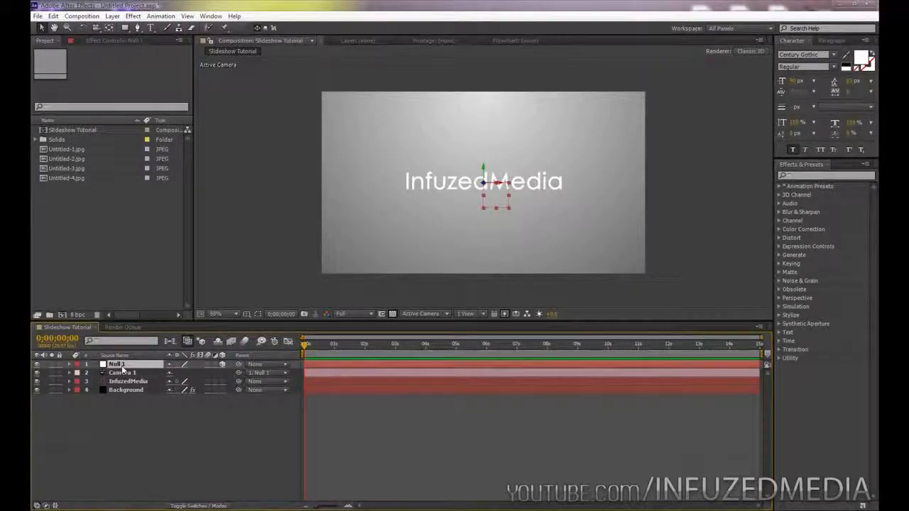
pyautogui.click(137, 383)
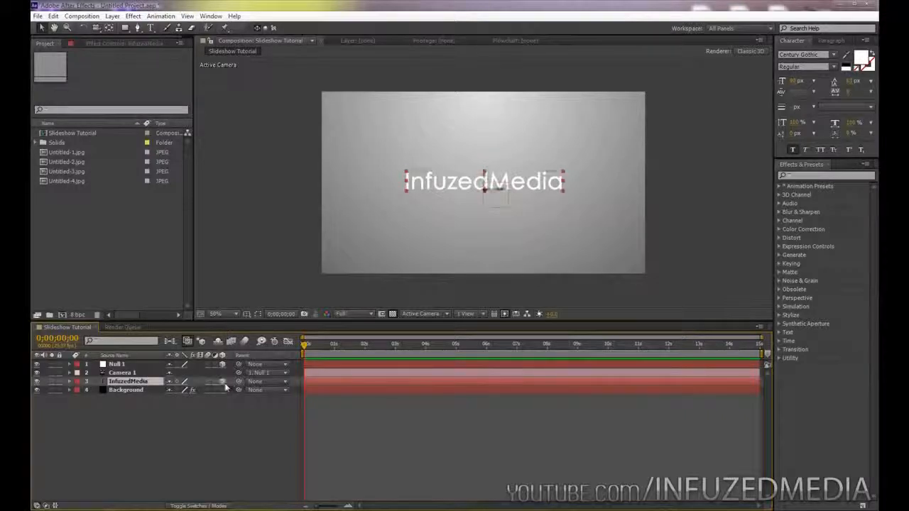
pyautogui.click(258, 238)
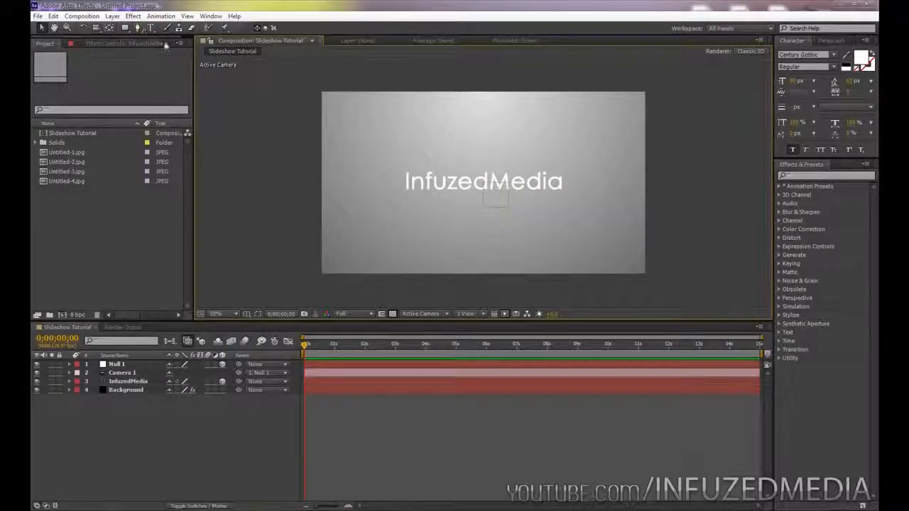
# Create a white solid layer named Line at the 1280 by 720 px composition size.
pyautogui.click(114, 17)
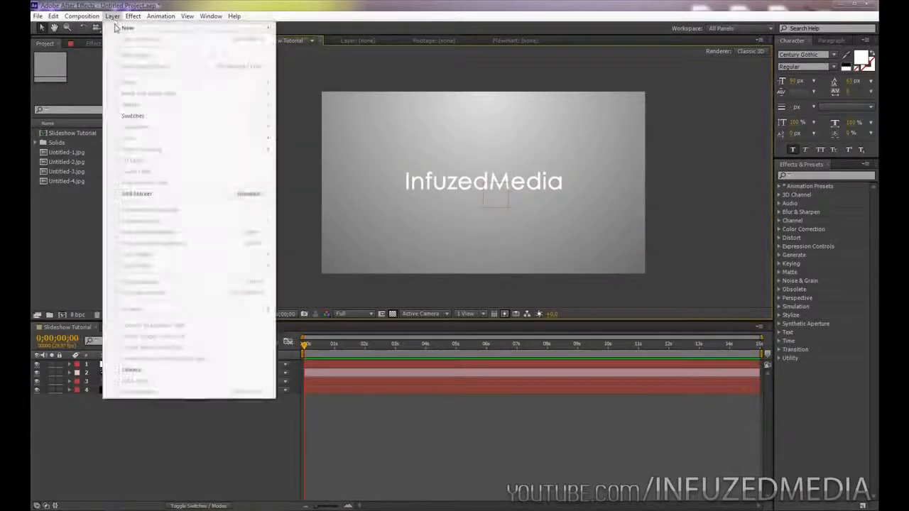
pyautogui.moveTo(116, 27)
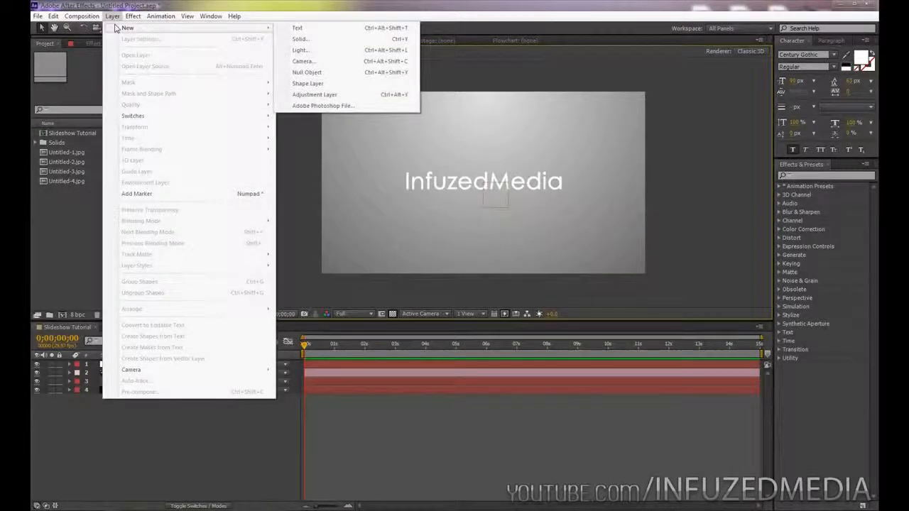
pyautogui.click(299, 39)
pyautogui.click(133, 172)
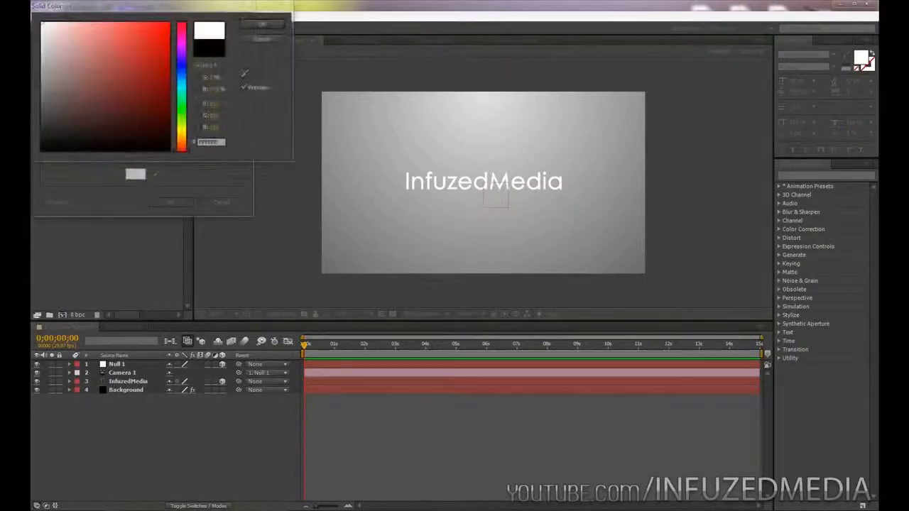
pyautogui.click(255, 27)
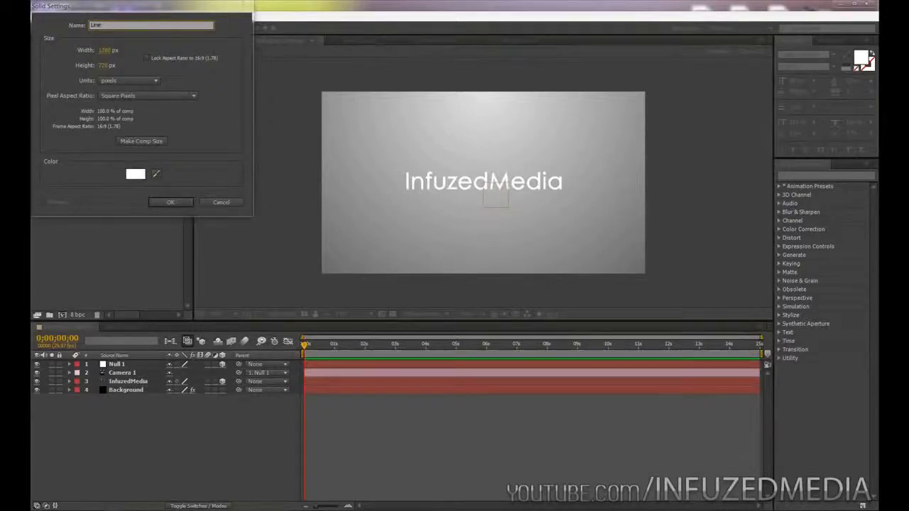
pyautogui.press('Return')
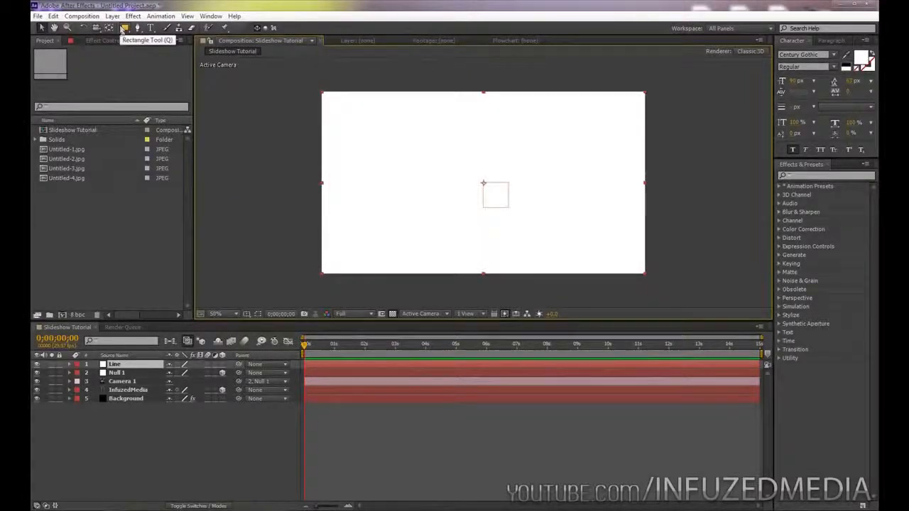
# Reshape the Line solid into a thin horizontal strip much wider than the frame and lower it just beneath the InfuzedMedia text.
pyautogui.click(124, 28)
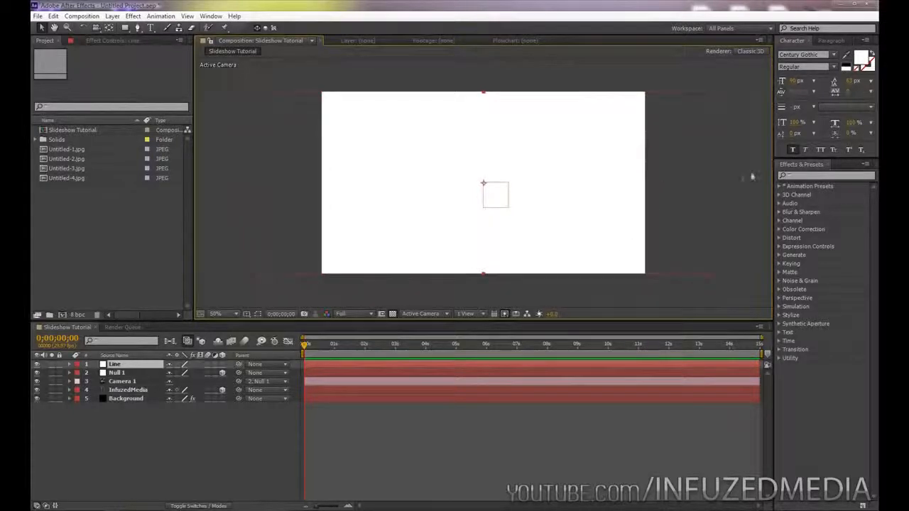
pyautogui.scroll(-4, 538, 169)
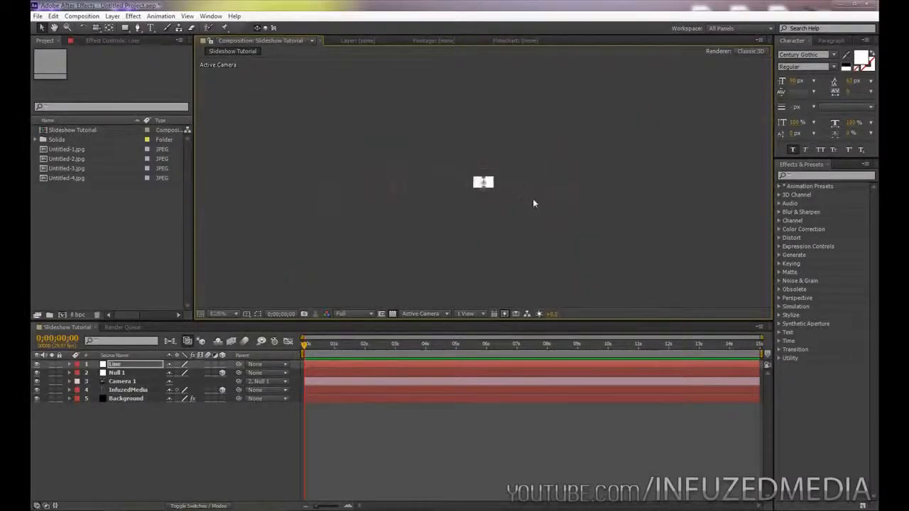
pyautogui.scroll(1, 530, 199)
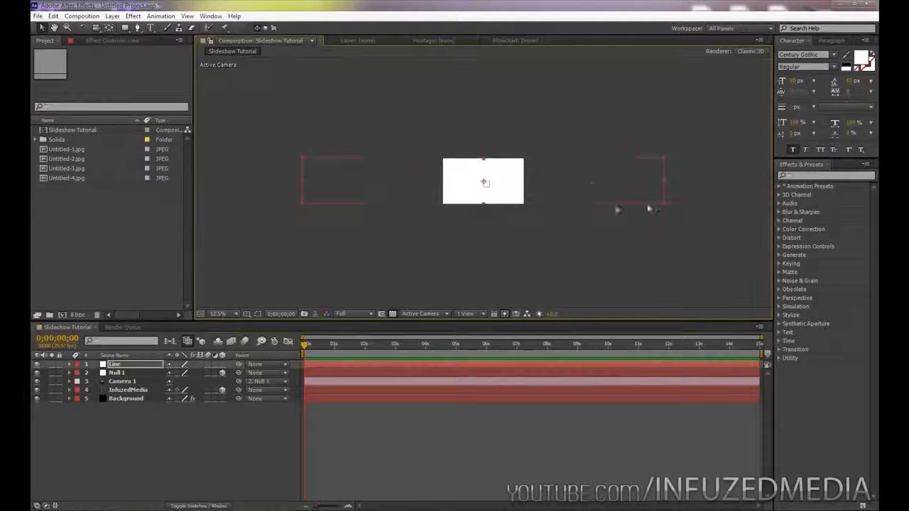
pyautogui.scroll(1, 555, 221)
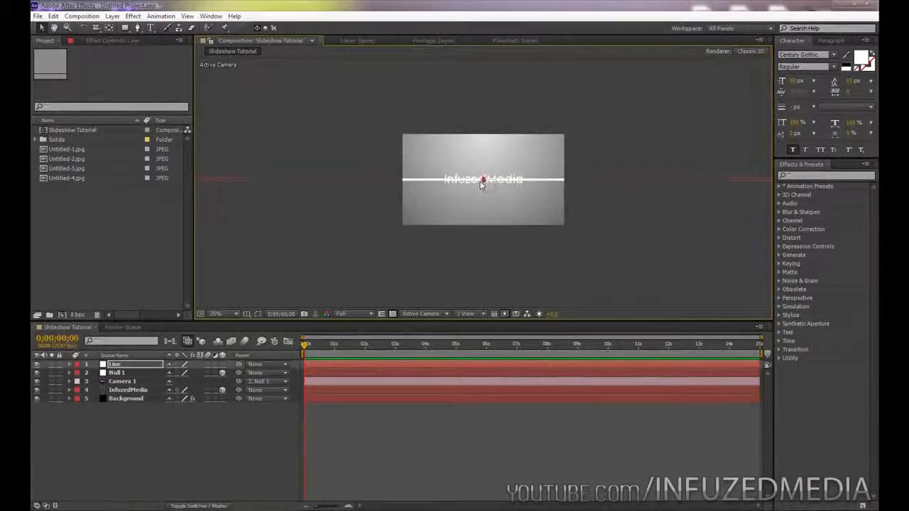
pyautogui.scroll(2, 480, 184)
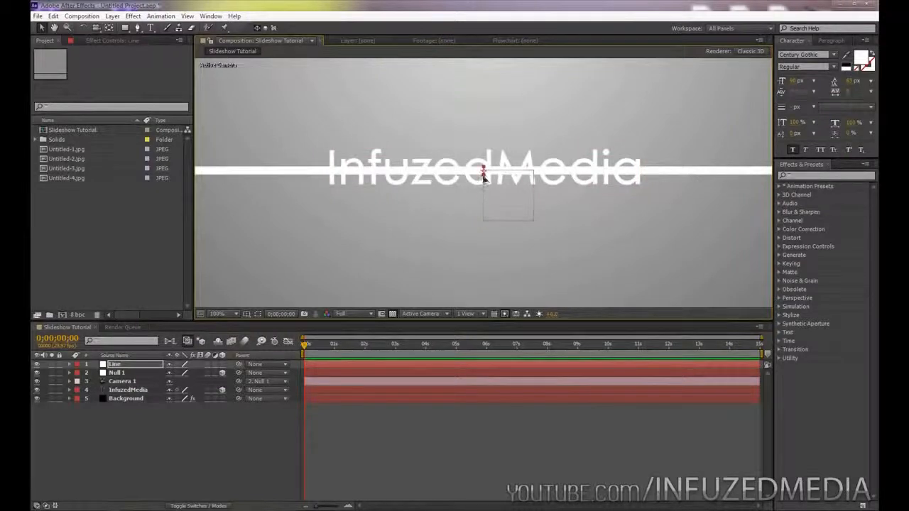
pyautogui.click(483, 177)
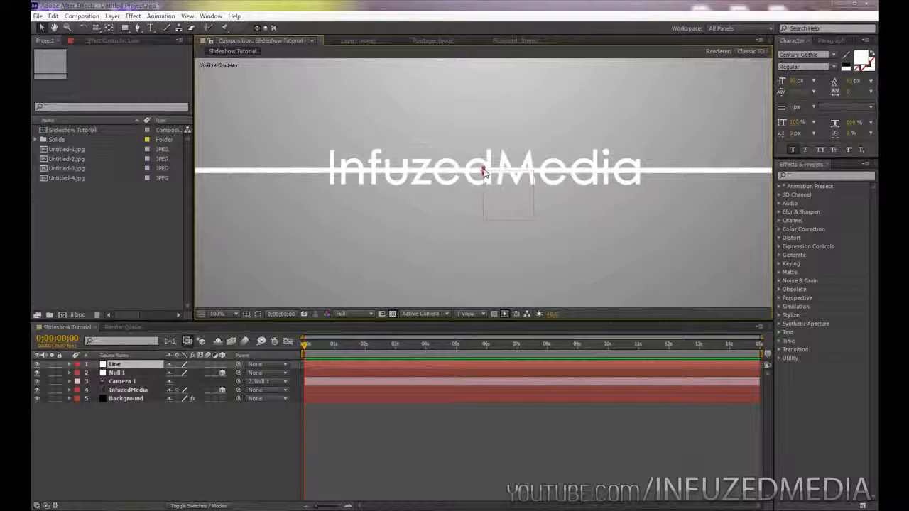
pyautogui.scroll(-2, 483, 174)
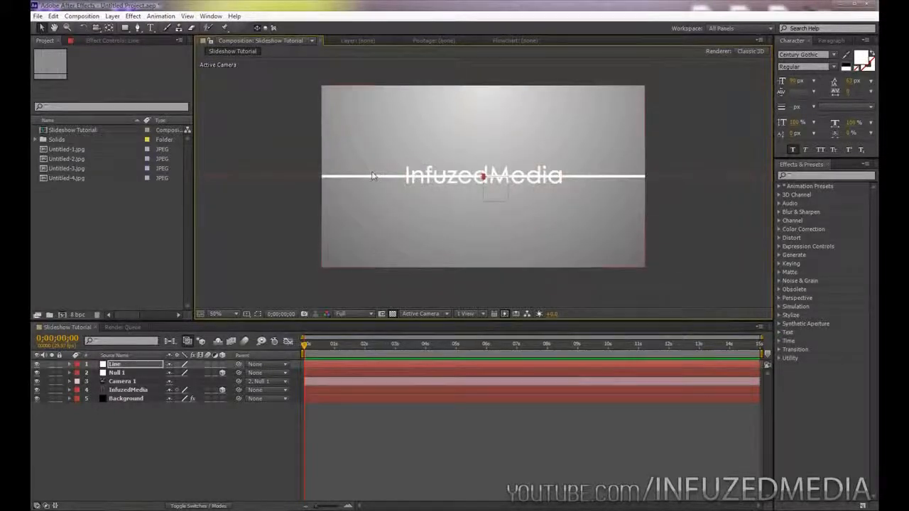
pyautogui.scroll(3, 481, 179)
pyautogui.scroll(-1, 385, 178)
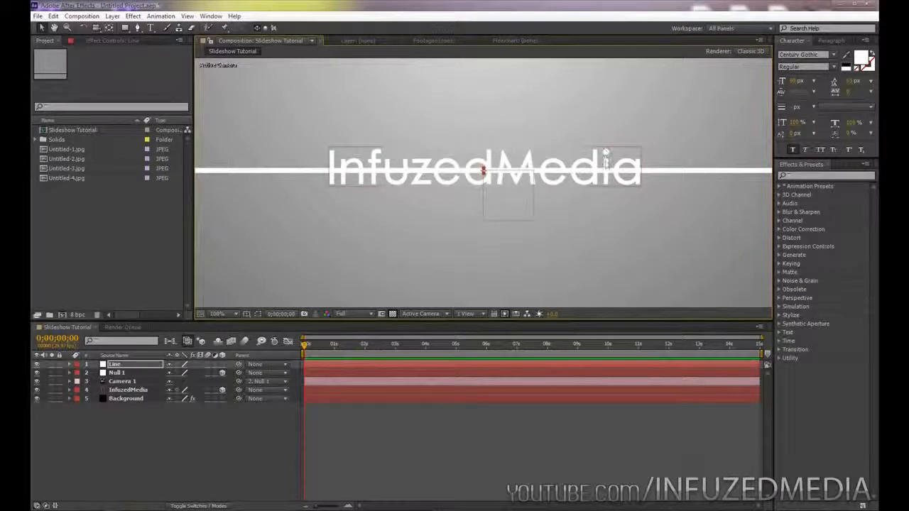
pyautogui.press('Return')
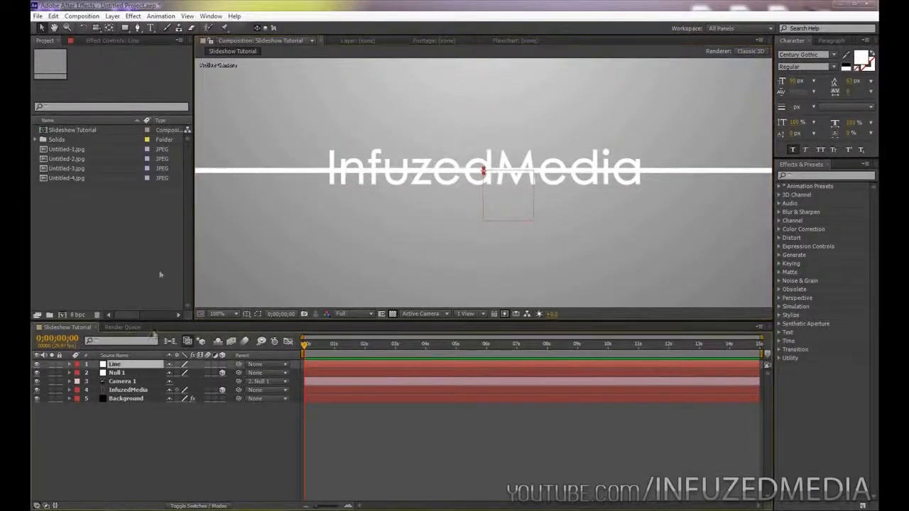
pyautogui.scroll(-1, 244, 222)
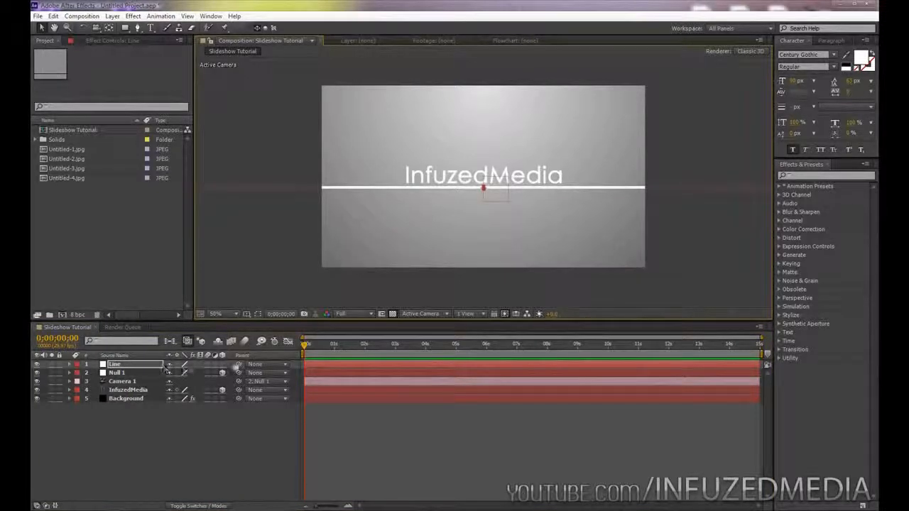
# Make the Line layer 3D and shift it right along X until it starts under the first letter of InfuzedMedia.
pyautogui.click(223, 364)
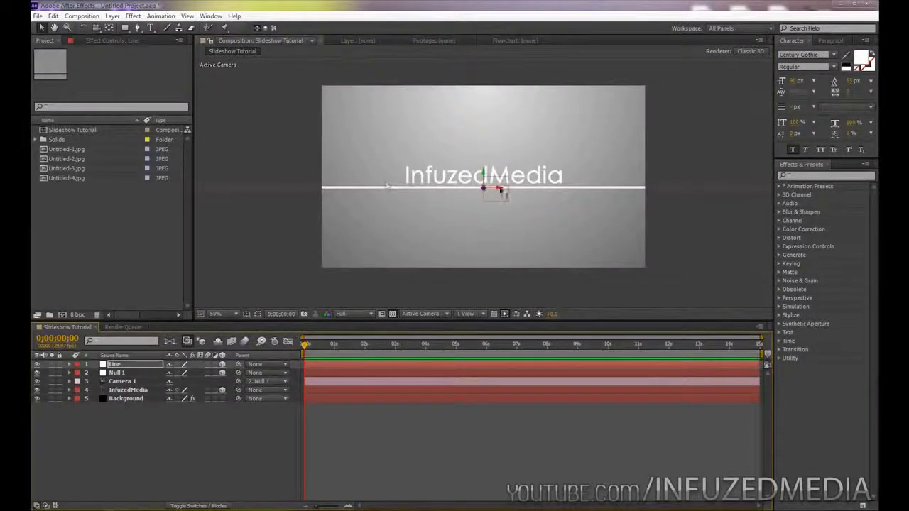
pyautogui.moveTo(501, 190); pyautogui.dragTo(788, 187)
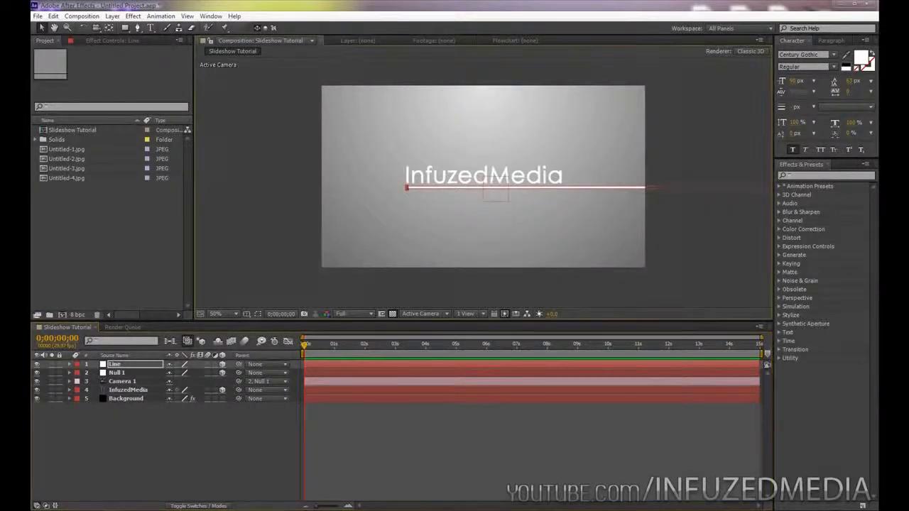
pyautogui.click(227, 192)
pyautogui.scroll(2, 234, 194)
pyautogui.scroll(-1, 313, 206)
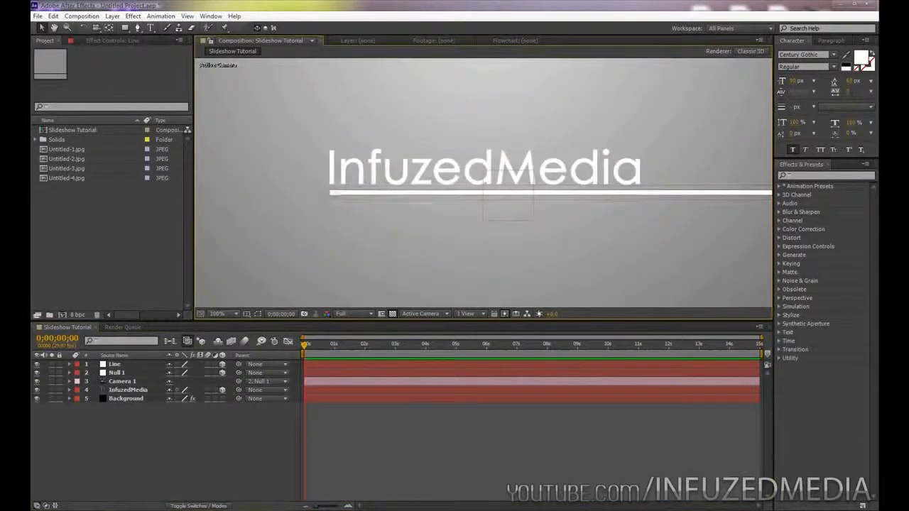
pyautogui.scroll(-4, 319, 210)
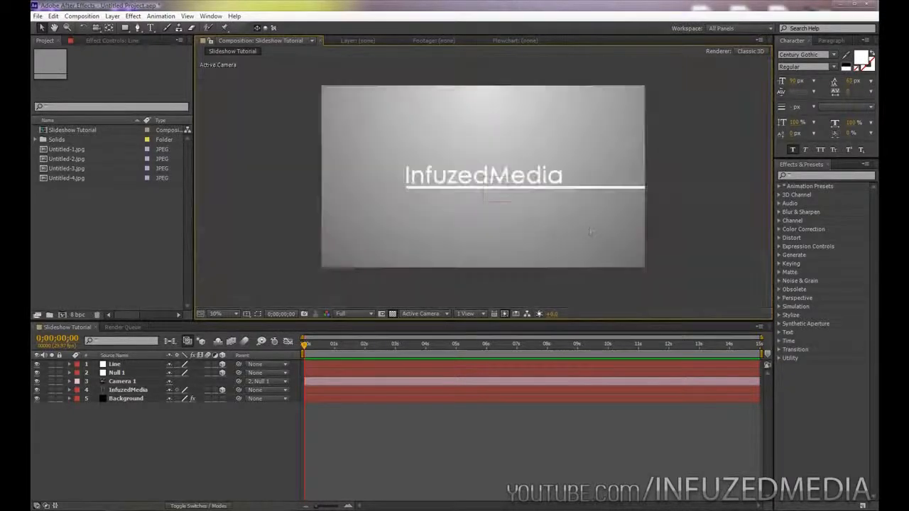
pyautogui.scroll(2, 547, 233)
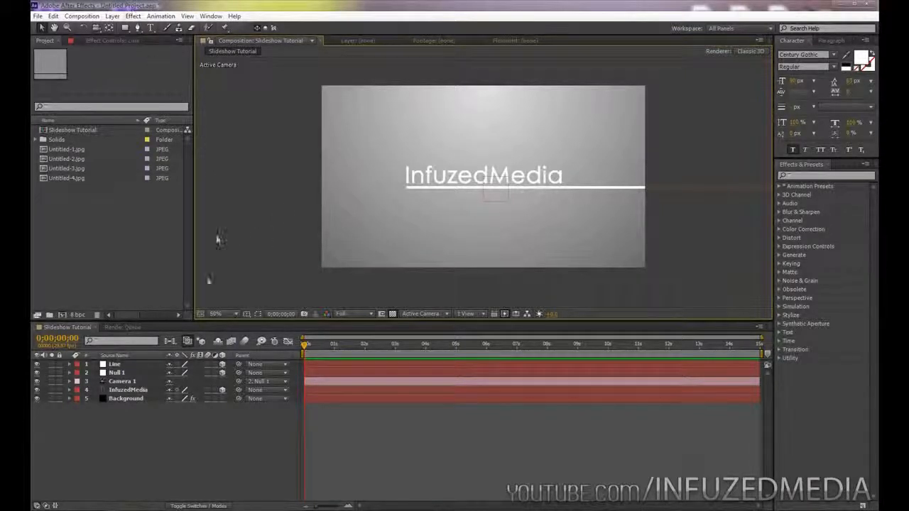
# Animate Null 1's position from a keyframe at 0;00;03;01 to one at 0;00;04;00, moving it right along X until the title leaves the frame.
pyautogui.click(131, 373)
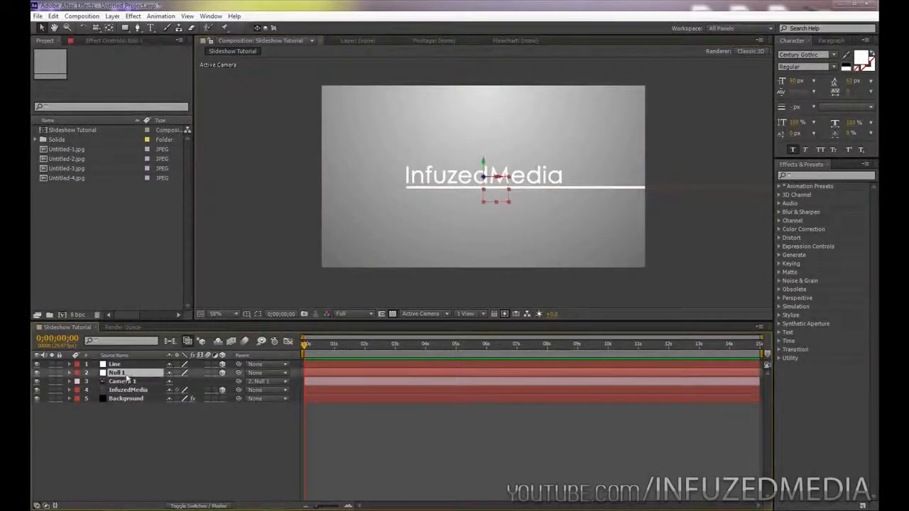
pyautogui.press('p')
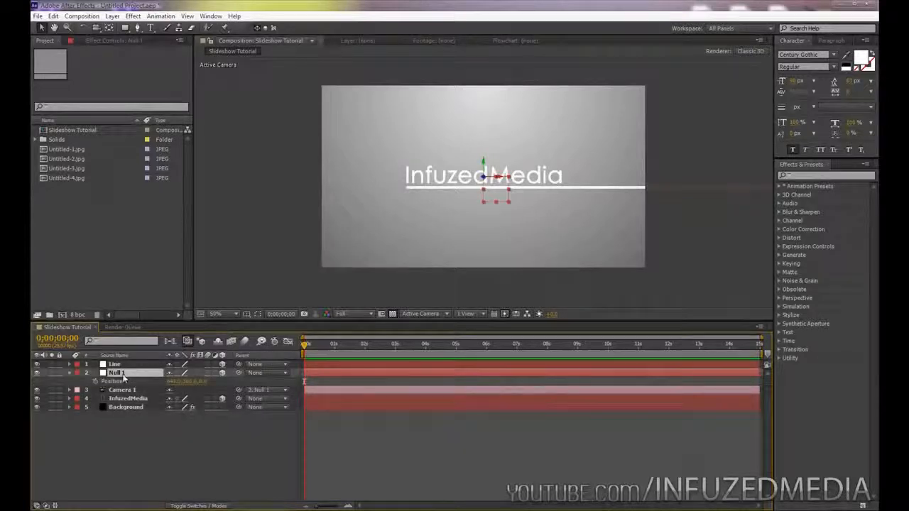
pyautogui.moveTo(311, 346); pyautogui.dragTo(396, 346)
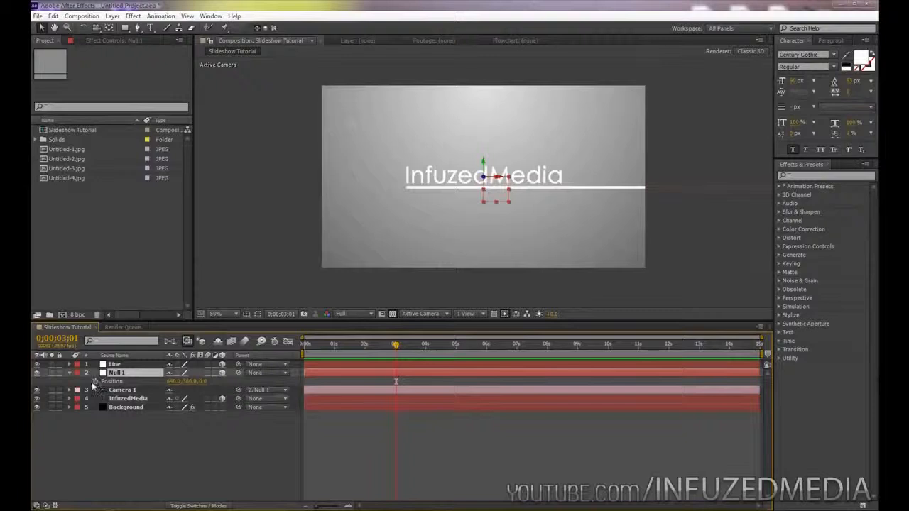
pyautogui.click(95, 381)
pyautogui.click(426, 347)
pyautogui.moveTo(177, 384); pyautogui.dragTo(246, 381)
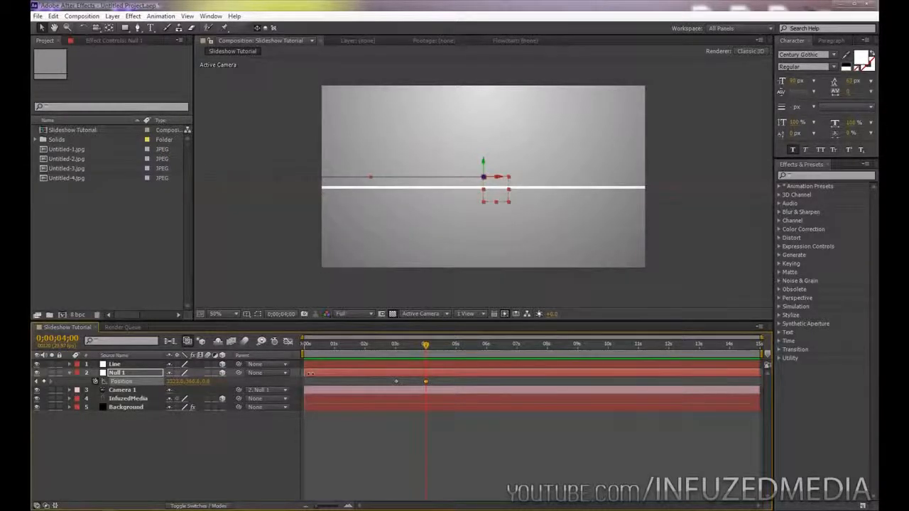
pyautogui.moveTo(393, 349)
pyautogui.mouseDown()
pyautogui.moveTo(405, 355)
pyautogui.moveTo(392, 352)
pyautogui.mouseUp()
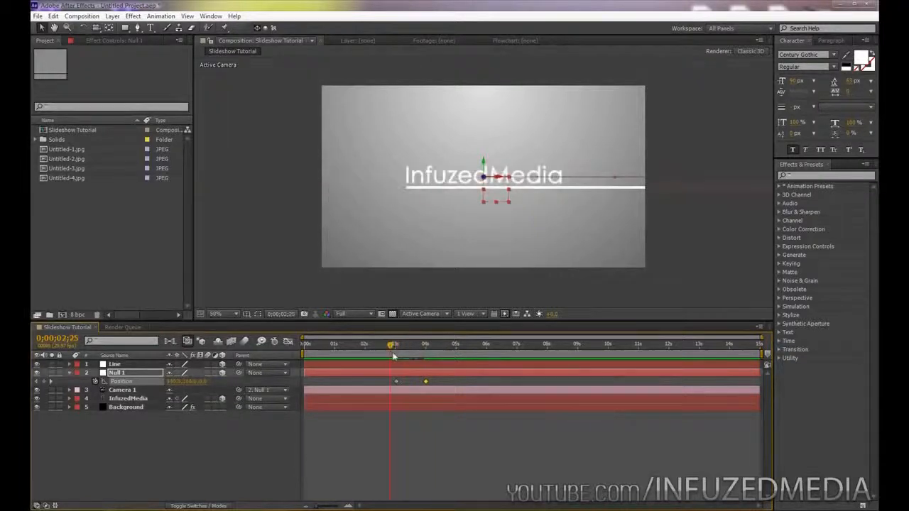
# Apply Easy Ease to both position keyframes of Null 1 and preview the camera move.
pyautogui.moveTo(390, 383); pyautogui.dragTo(436, 382)
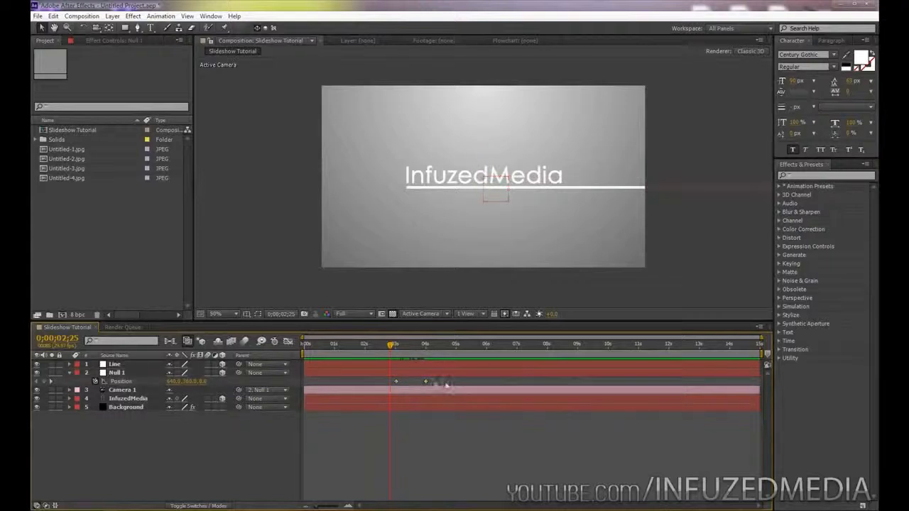
pyautogui.rightClick(396, 383)
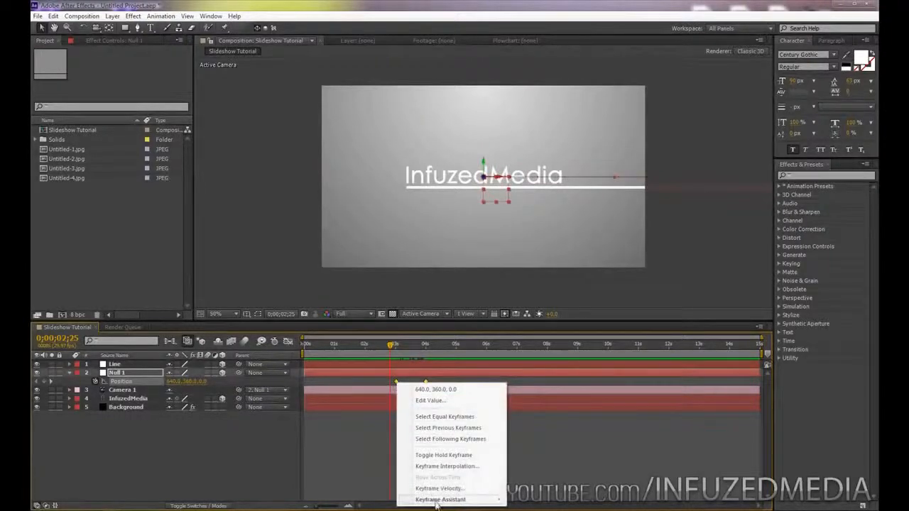
pyautogui.moveTo(436, 501)
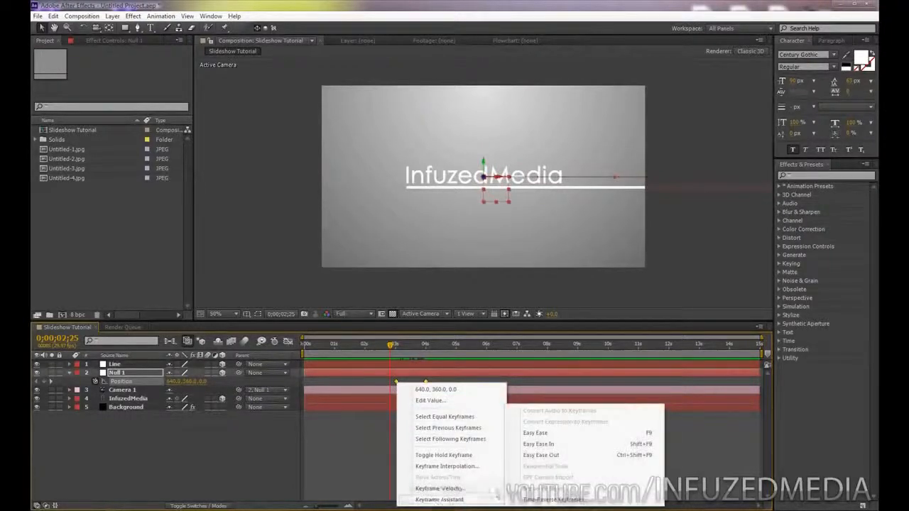
pyautogui.click(536, 433)
pyautogui.click(469, 426)
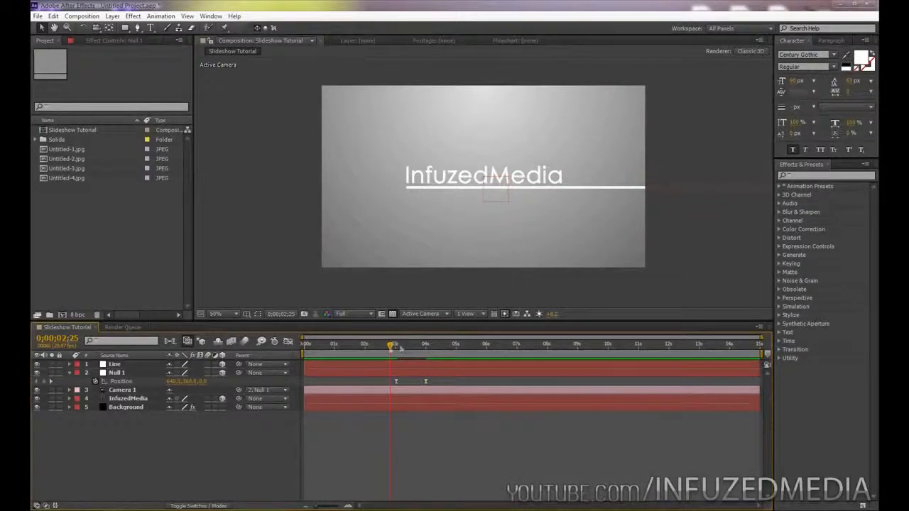
pyautogui.moveTo(399, 347)
pyautogui.mouseDown()
pyautogui.moveTo(415, 357)
pyautogui.moveTo(395, 355)
pyautogui.moveTo(444, 348)
pyautogui.moveTo(400, 349)
pyautogui.mouseUp()
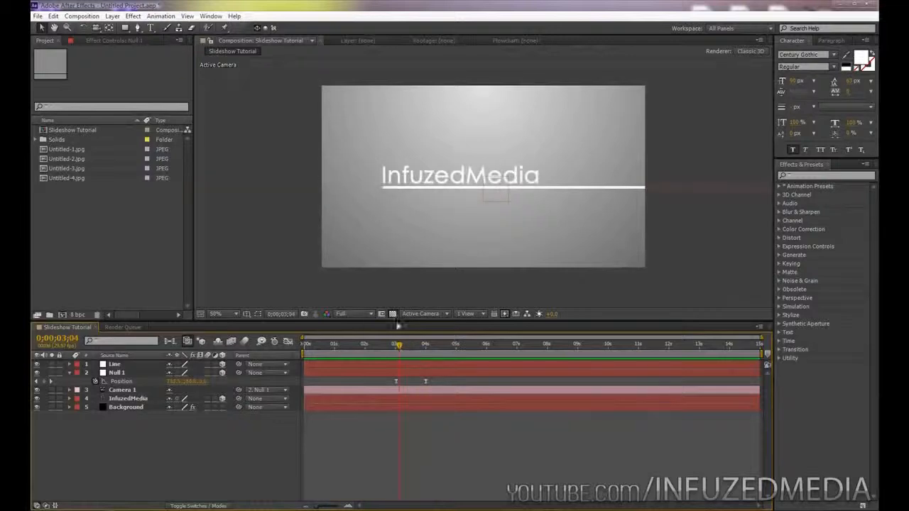
# Duplicate the InfuzedMedia text layer and, with the time at 0;00;04;09, place the copy just beneath the line in the frame's right half.
pyautogui.click(409, 166)
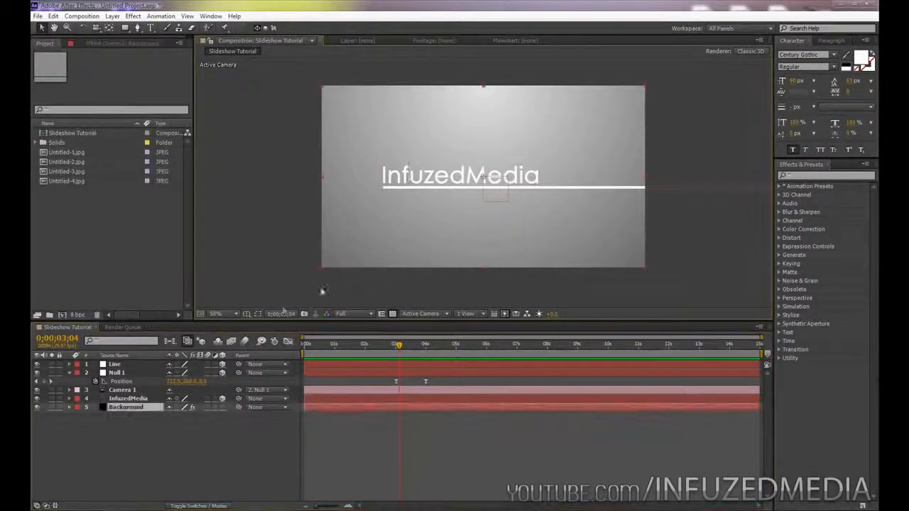
pyautogui.click(122, 392)
pyautogui.click(124, 398)
pyautogui.hotkey('ctrl', 'd')
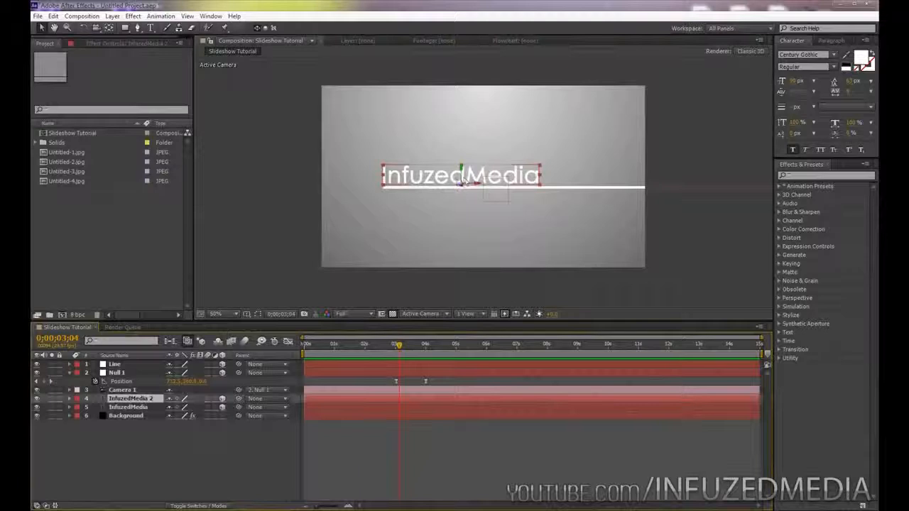
pyautogui.moveTo(464, 179); pyautogui.dragTo(758, 188)
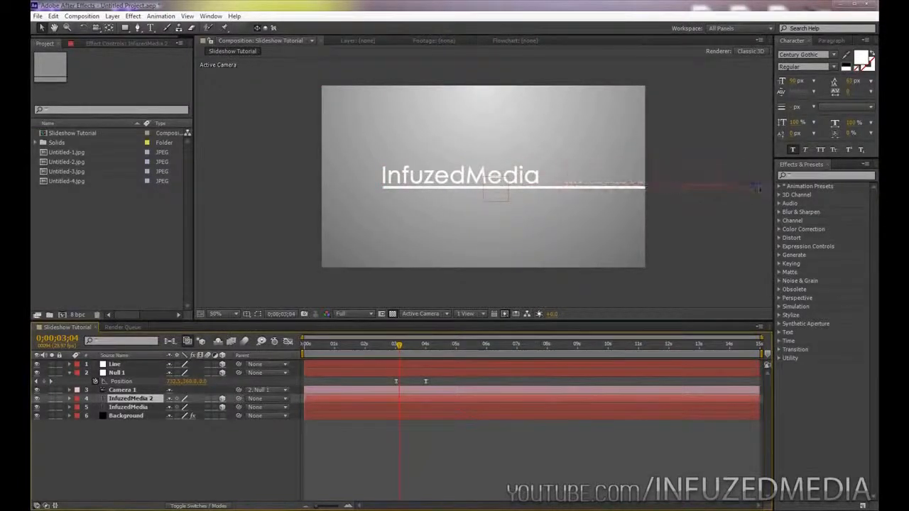
pyautogui.moveTo(400, 346); pyautogui.dragTo(435, 346)
pyautogui.scroll(-2, 415, 231)
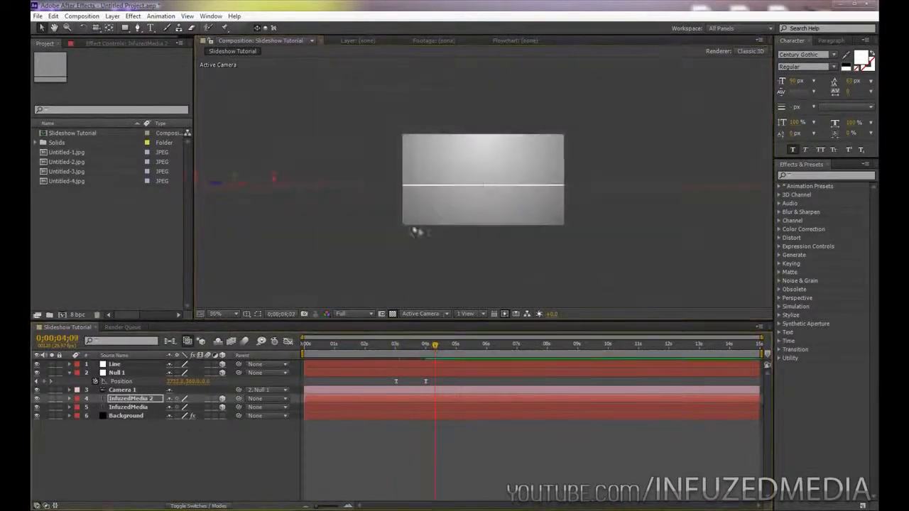
pyautogui.moveTo(270, 183); pyautogui.dragTo(545, 196)
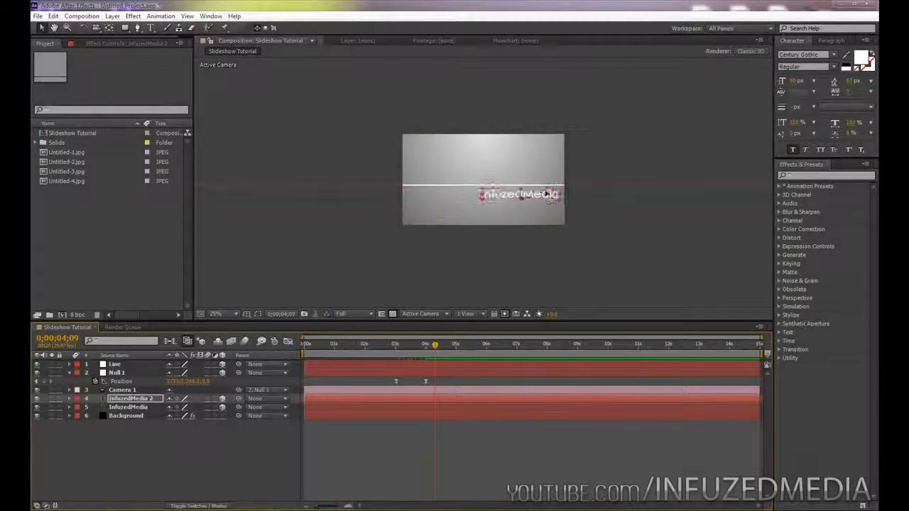
pyautogui.scroll(2, 541, 197)
pyautogui.scroll(-1, 624, 244)
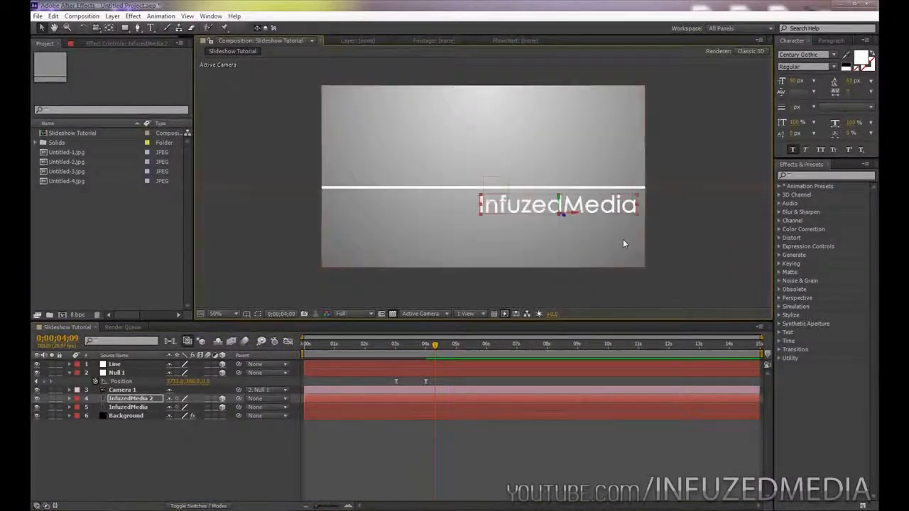
# Change the duplicated title's wording to "Text 2" and shift it right, close to the frame's right edge under the line.
pyautogui.moveTo(611, 209); pyautogui.dragTo(606, 207)
pyautogui.doubleClick(607, 208)
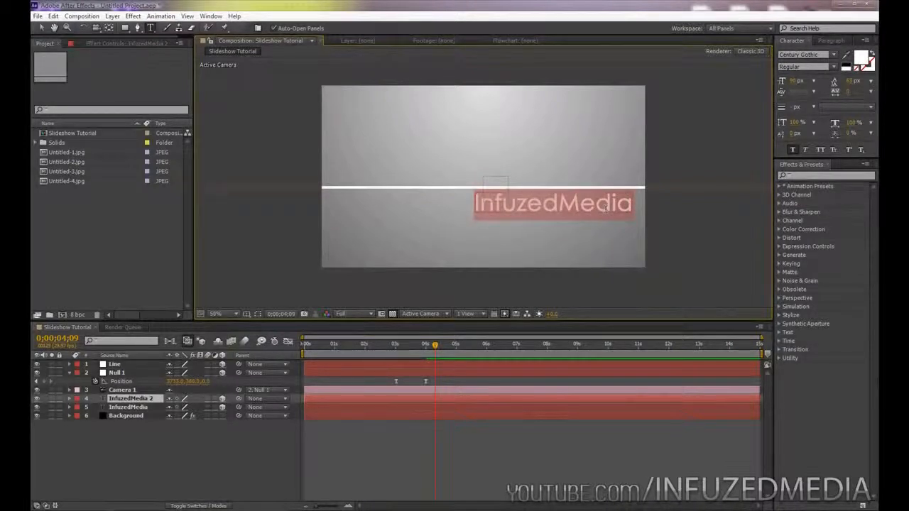
pyautogui.write('Text 2')
pyautogui.click(41, 27)
pyautogui.moveTo(560, 209); pyautogui.dragTo(588, 206)
pyautogui.click(737, 238)
# Add Untitled-1.jpg to the composition, scale it down to under half the frame width and rest it on the line, right-aligned with Text 2.
pyautogui.scroll(-2, 662, 232)
pyautogui.scroll(2, 631, 240)
pyautogui.moveTo(65, 151); pyautogui.dragTo(482, 178)
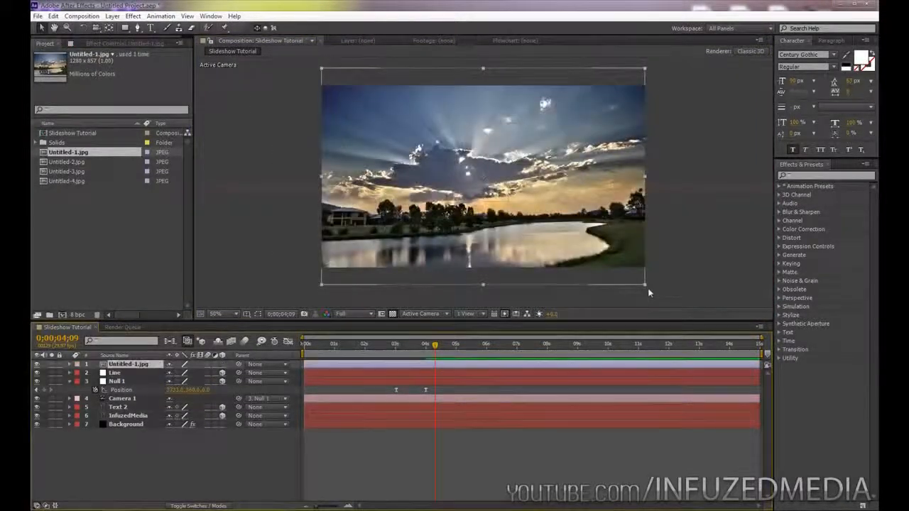
pyautogui.moveTo(645, 287); pyautogui.dragTo(570, 229)
pyautogui.moveTo(508, 204); pyautogui.dragTo(530, 170)
pyautogui.moveTo(585, 87); pyautogui.dragTo(602, 120)
pyautogui.scroll(2, 551, 174)
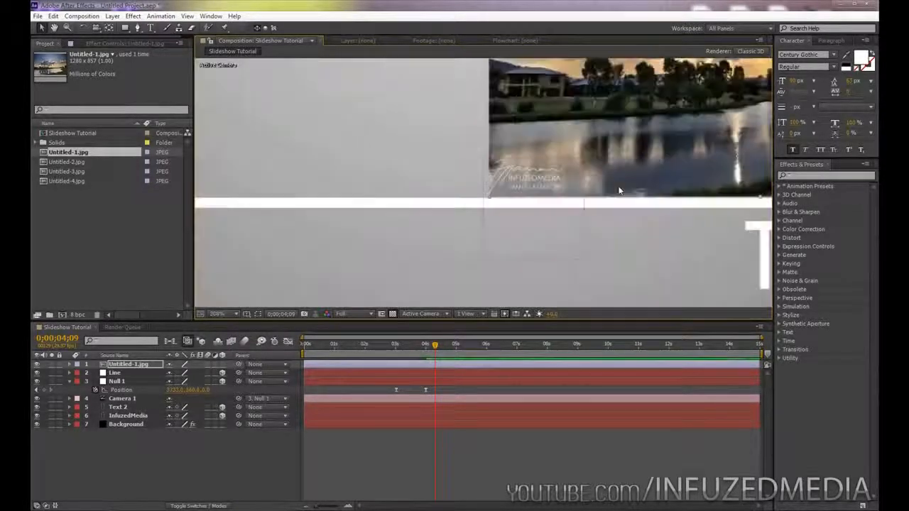
pyautogui.moveTo(618, 187); pyautogui.dragTo(202, 175)
pyautogui.moveTo(559, 172); pyautogui.dragTo(533, 170)
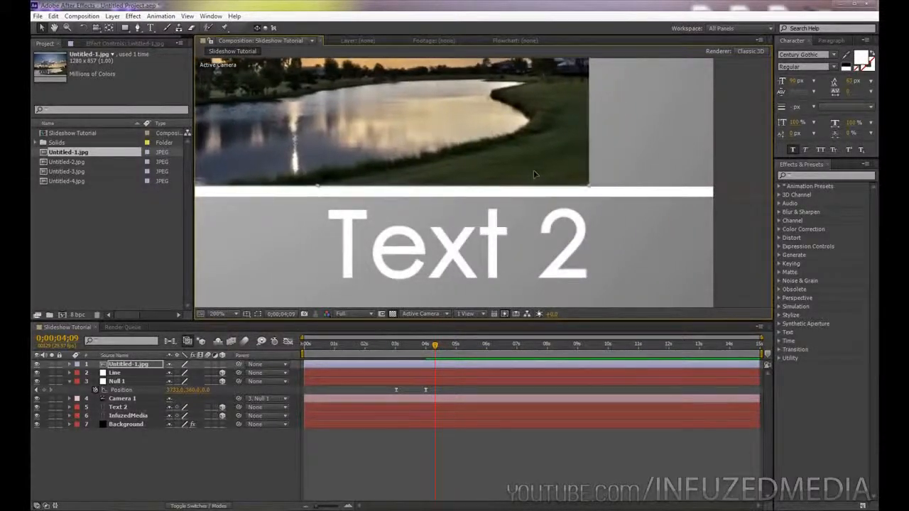
pyautogui.scroll(-2, 535, 176)
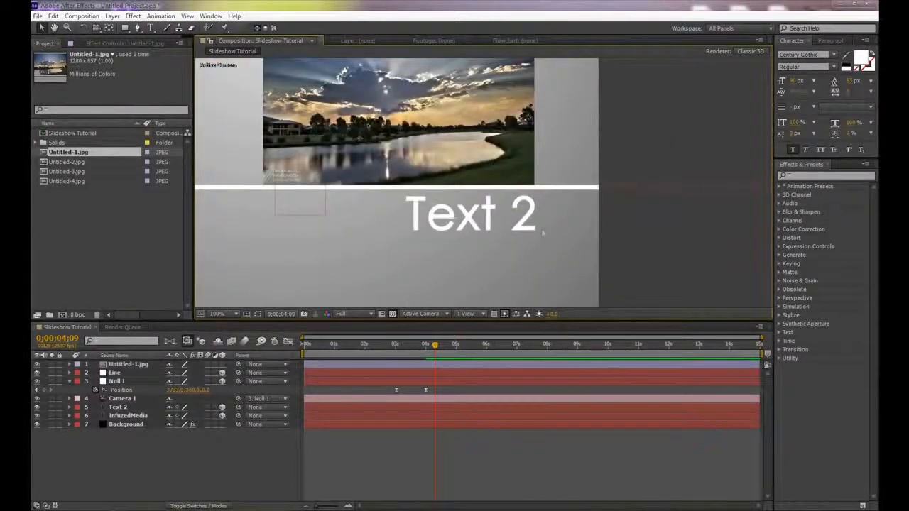
pyautogui.scroll(-3, 542, 232)
pyautogui.scroll(2, 511, 197)
pyautogui.moveTo(428, 204); pyautogui.dragTo(547, 206)
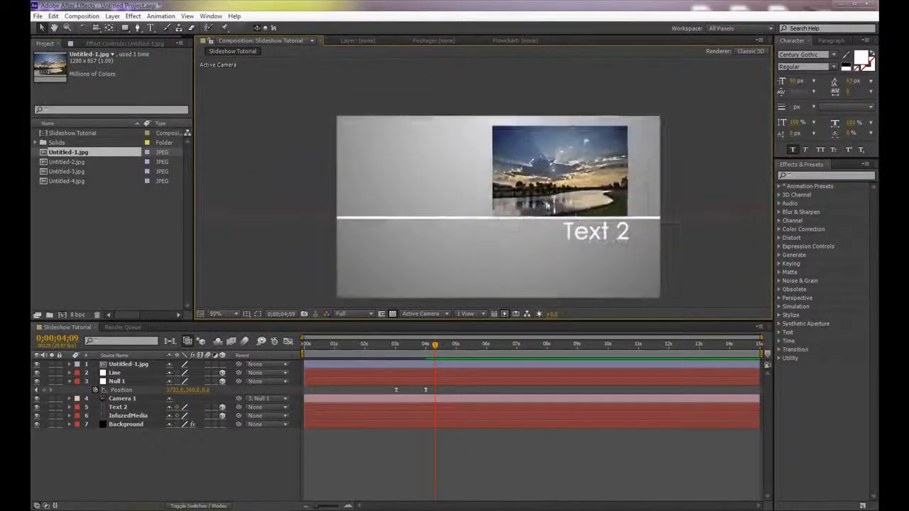
# Make the Untitled-1.jpg layer 3D and move it back onto the line above Text 2, aligning their right edges.
pyautogui.click(430, 346)
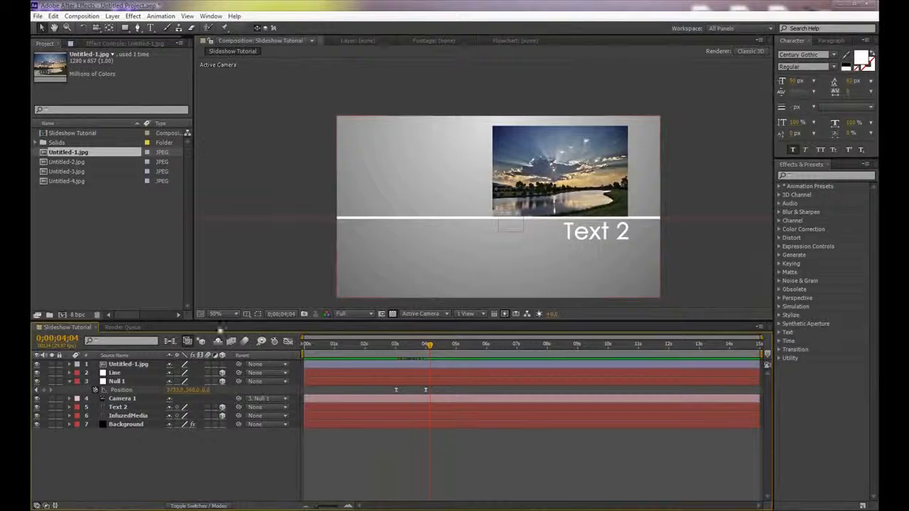
pyautogui.click(582, 183)
pyautogui.moveTo(406, 343); pyautogui.dragTo(426, 345)
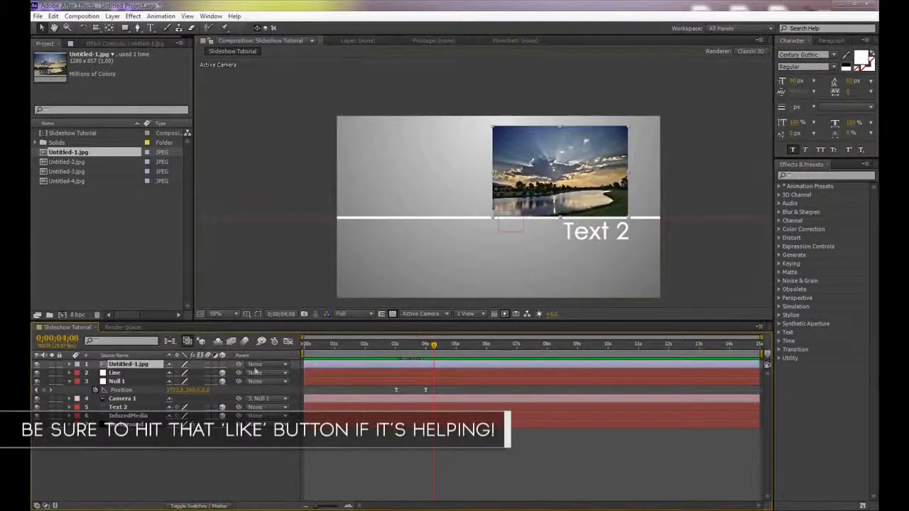
pyautogui.click(222, 364)
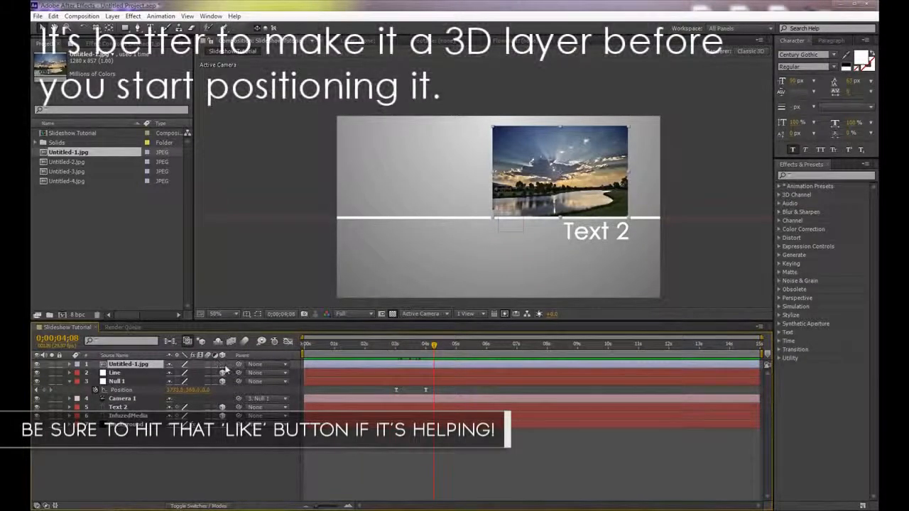
pyautogui.scroll(-4, 346, 261)
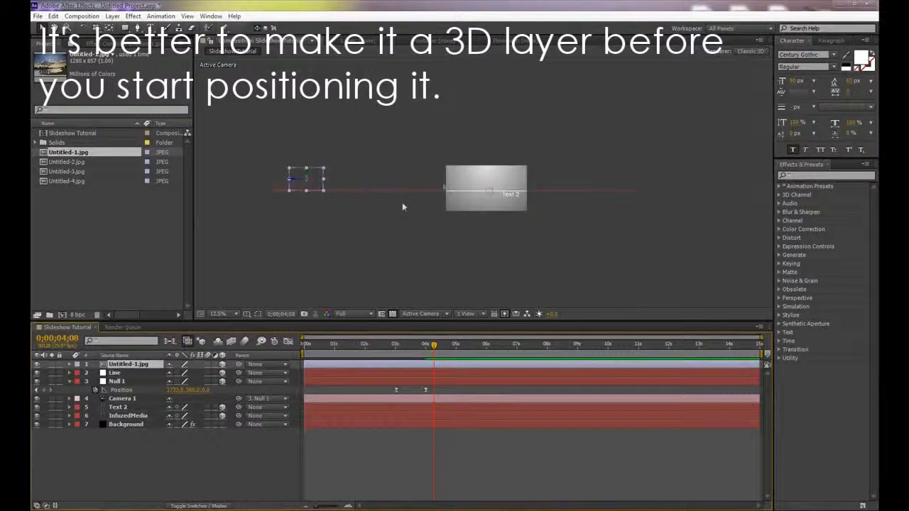
pyautogui.moveTo(318, 175); pyautogui.dragTo(513, 174)
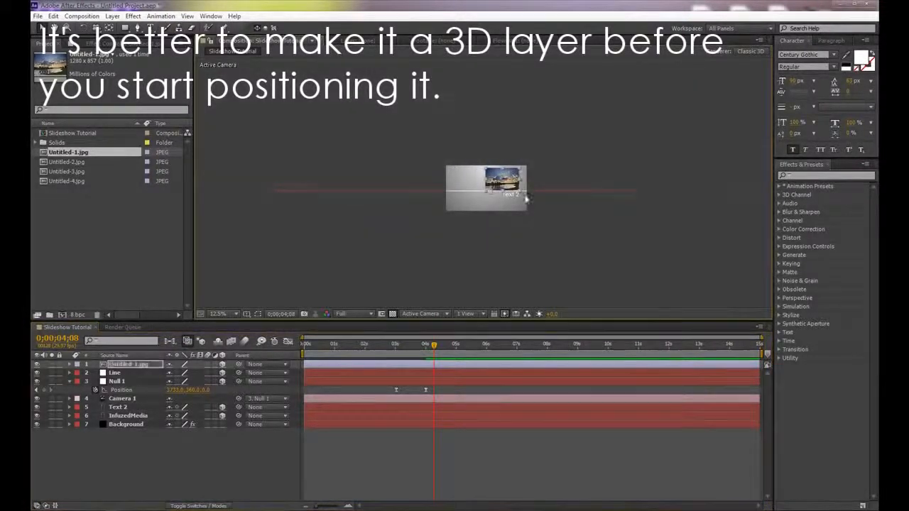
pyautogui.scroll(6, 513, 174)
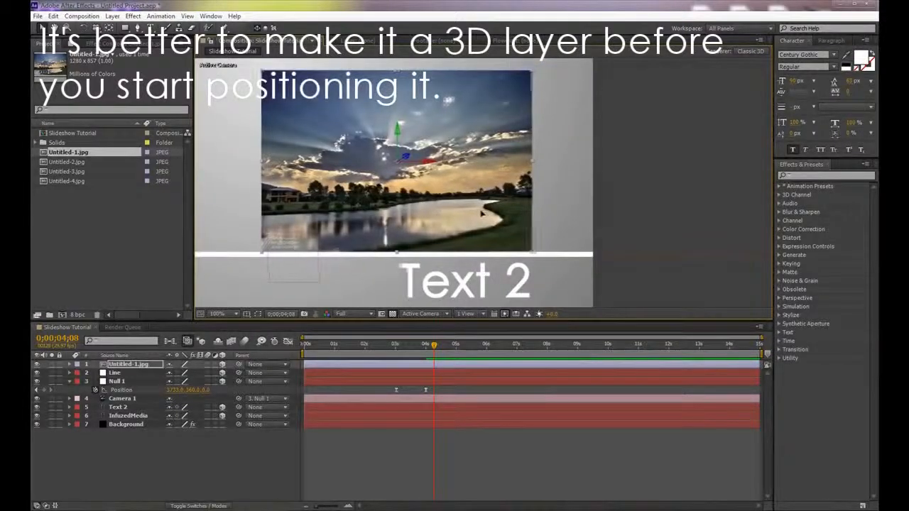
pyautogui.scroll(-2, 601, 260)
pyautogui.scroll(-2, 527, 262)
pyautogui.moveTo(480, 243)
pyautogui.mouseDown()
pyautogui.moveTo(619, 235)
pyautogui.moveTo(469, 241)
pyautogui.mouseUp()
pyautogui.scroll(2, 604, 240)
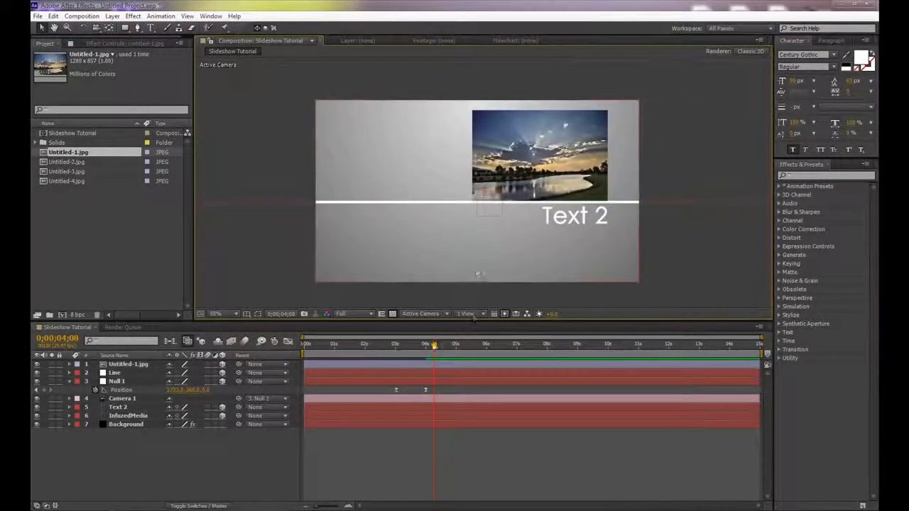
# At 0;00;03;01, draw a tall rectangular mask on the Line layer, just left of the InfuzedMedia title, so it hides the line.
pyautogui.moveTo(404, 351)
pyautogui.mouseDown()
pyautogui.moveTo(363, 351)
pyautogui.moveTo(432, 351)
pyautogui.moveTo(398, 350)
pyautogui.moveTo(431, 354)
pyautogui.moveTo(396, 352)
pyautogui.moveTo(400, 359)
pyautogui.moveTo(482, 353)
pyautogui.moveTo(396, 355)
pyautogui.mouseUp()
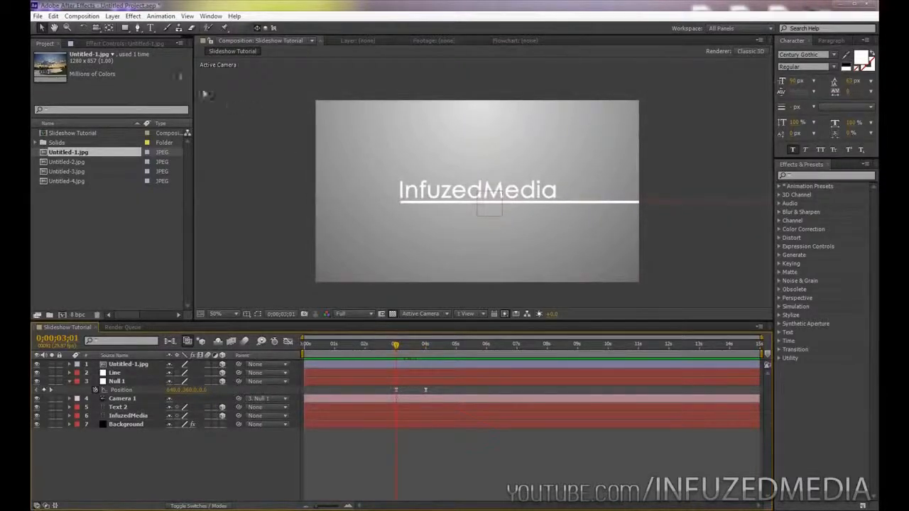
pyautogui.click(125, 27)
pyautogui.click(116, 373)
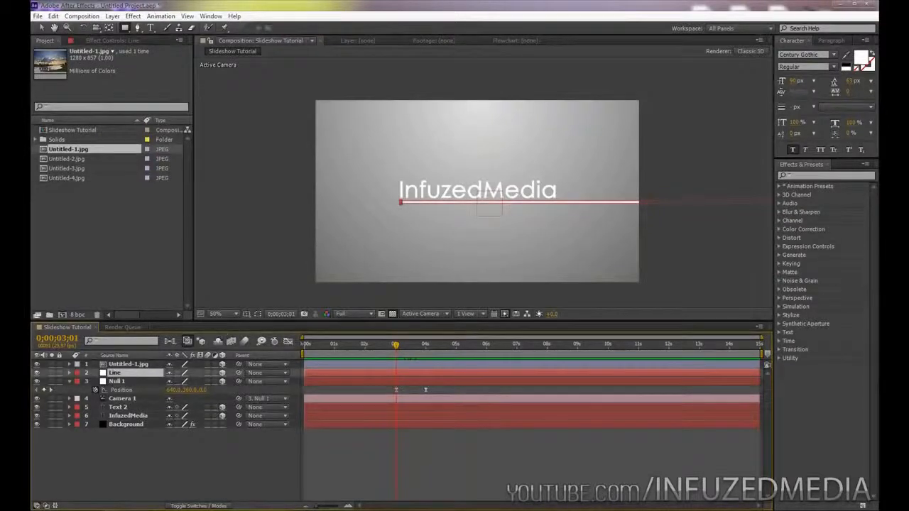
pyautogui.moveTo(326, 139); pyautogui.dragTo(394, 252)
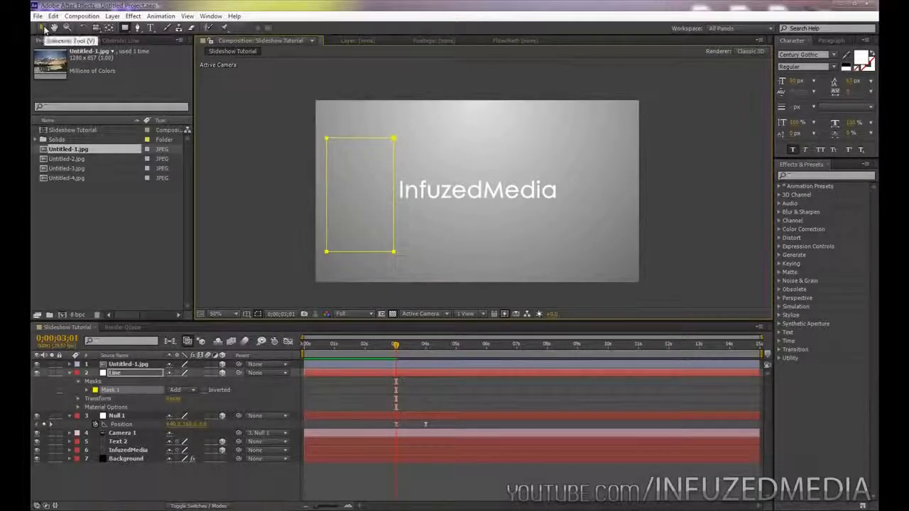
# Reveal the properties of the Line layer's mask and set a Mask Path keyframe at 0;00;03;01.
pyautogui.click(115, 392)
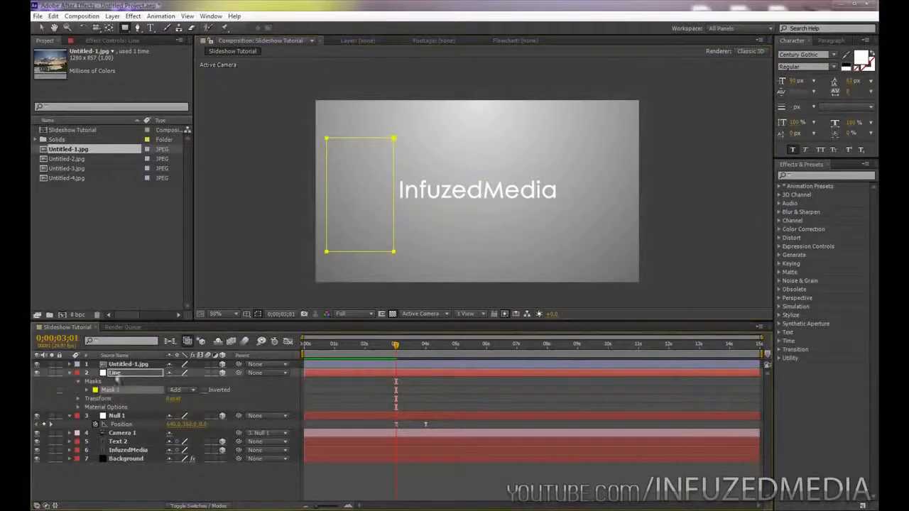
pyautogui.click(123, 365)
pyautogui.click(122, 374)
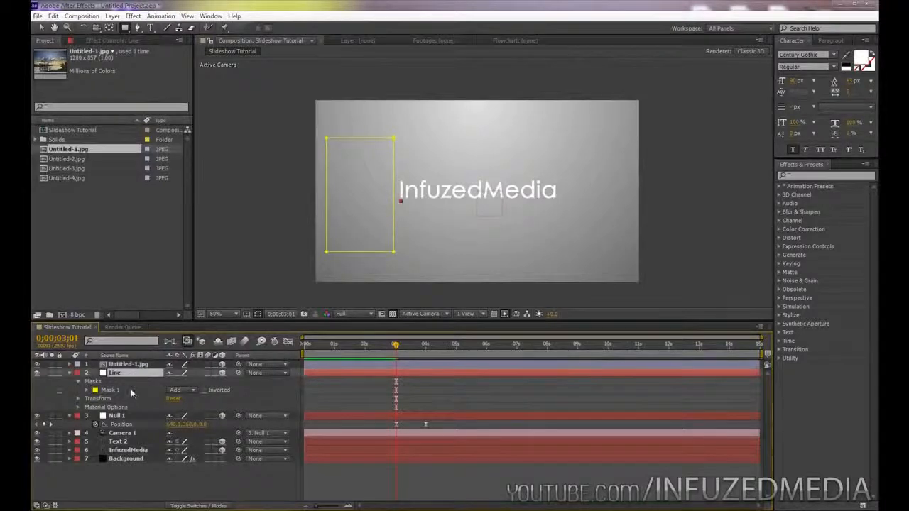
pyautogui.press('m')
pyautogui.press('m')
pyautogui.click(110, 382)
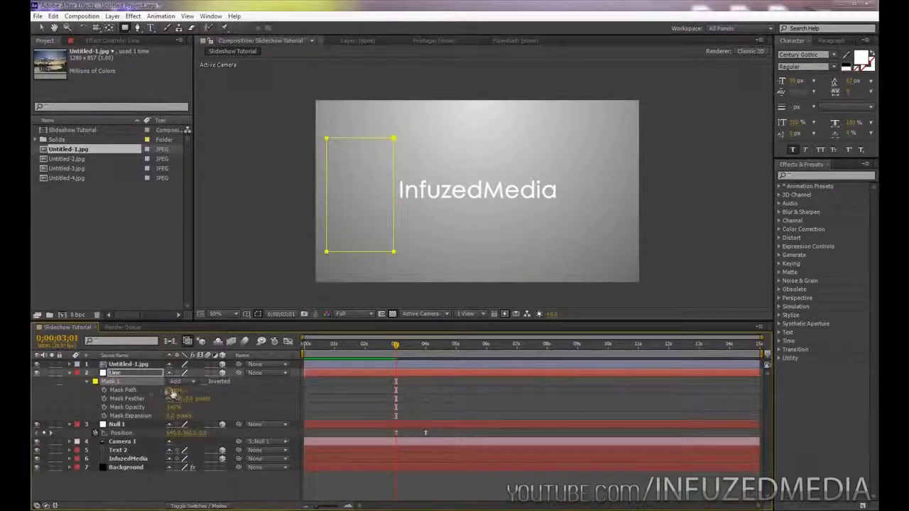
pyautogui.click(103, 390)
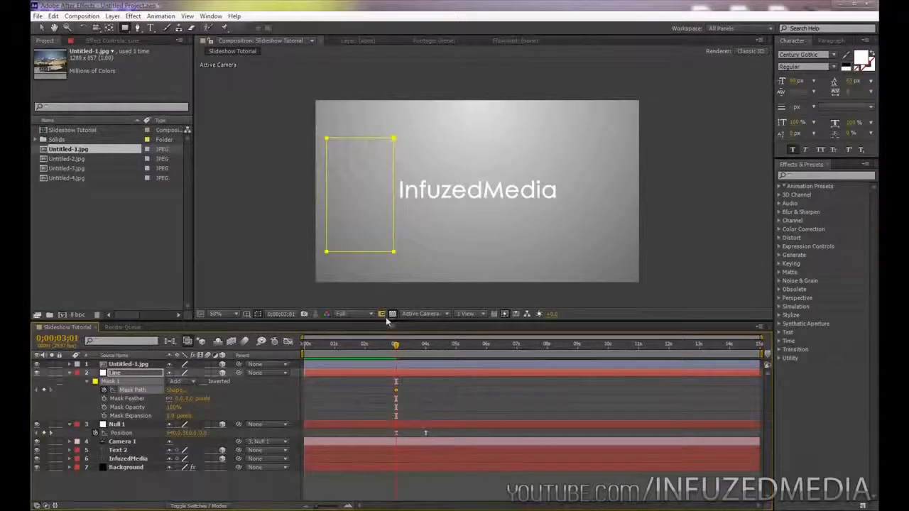
# At 0;00;04;00, stretch the Line mask's right side along the line to the right edge of Untitled-1.jpg.
pyautogui.moveTo(400, 348); pyautogui.dragTo(427, 350)
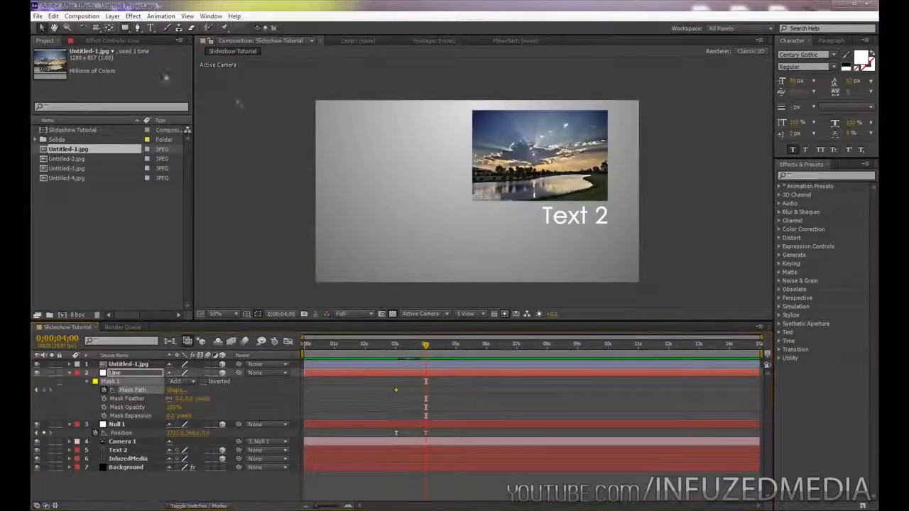
pyautogui.scroll(-2, 372, 170)
pyautogui.click(266, 187)
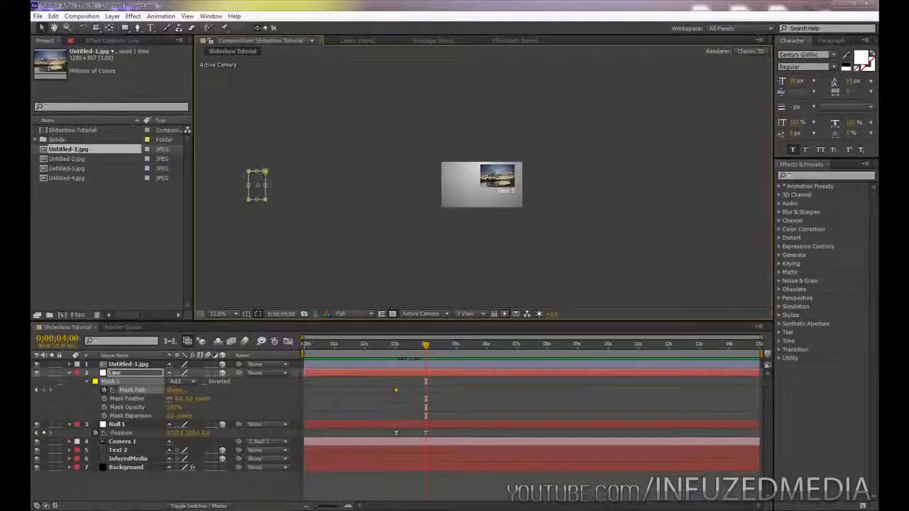
pyautogui.moveTo(267, 186); pyautogui.dragTo(515, 196)
pyautogui.scroll(2, 581, 199)
pyautogui.scroll(5, 580, 199)
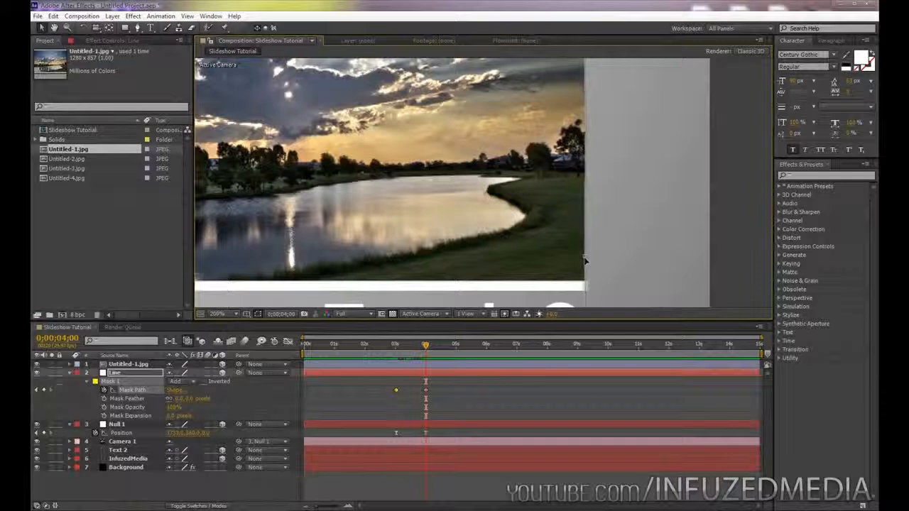
pyautogui.scroll(-6, 580, 262)
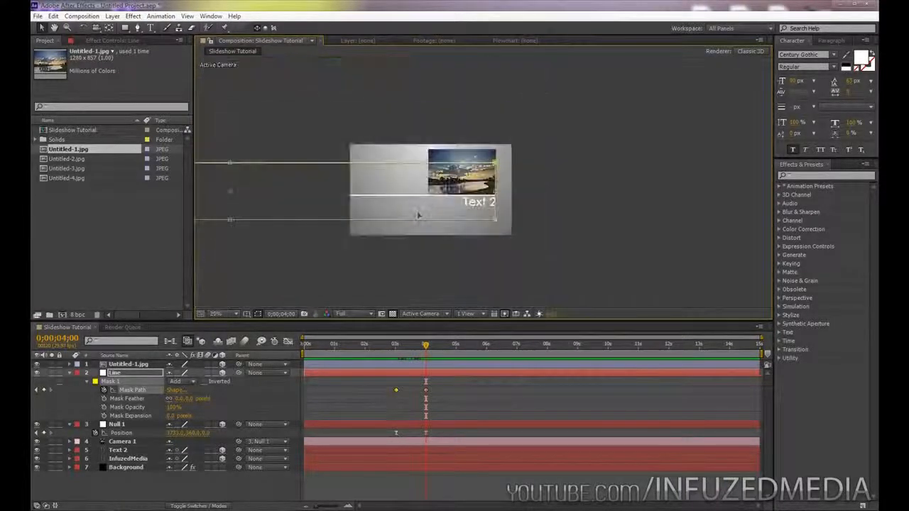
pyautogui.click(348, 258)
# Apply Easy Ease to both Mask Path keyframes of the Line layer.
pyautogui.moveTo(419, 358); pyautogui.dragTo(427, 395)
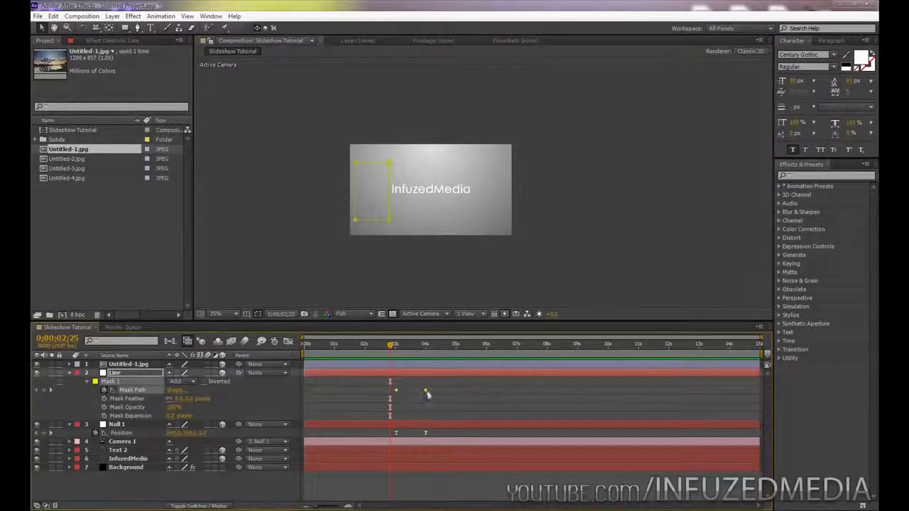
pyautogui.rightClick(427, 390)
pyautogui.moveTo(469, 383)
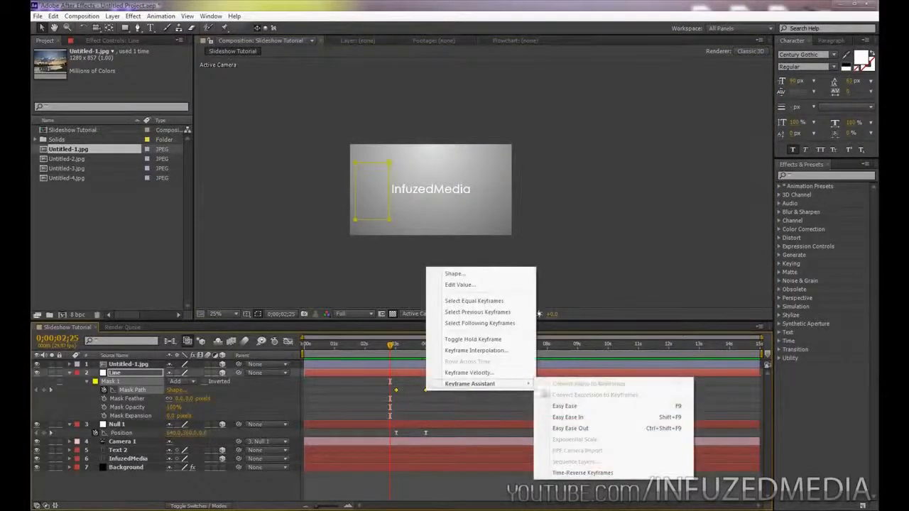
pyautogui.click(547, 406)
pyautogui.click(544, 402)
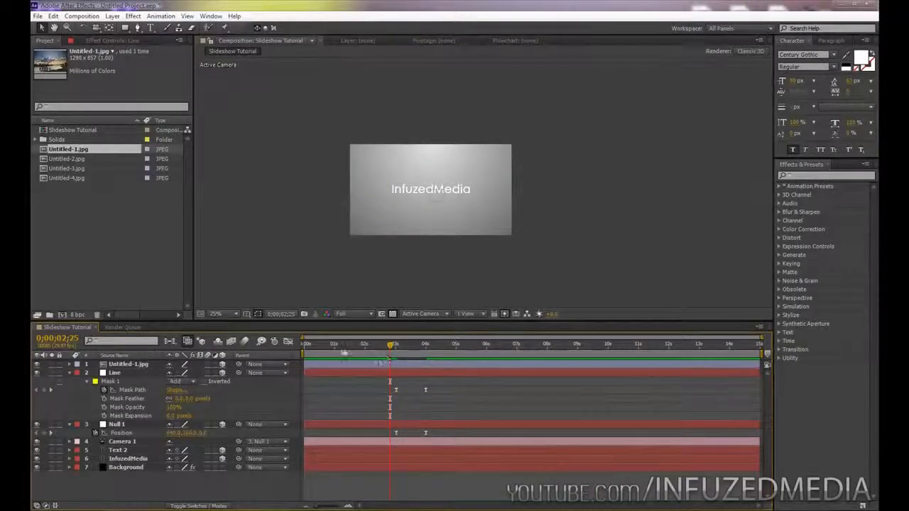
# Turn on motion blur for the composition and for the Untitled-1.jpg, Line, Text 2 and InfuzedMedia layers.
pyautogui.click(352, 348)
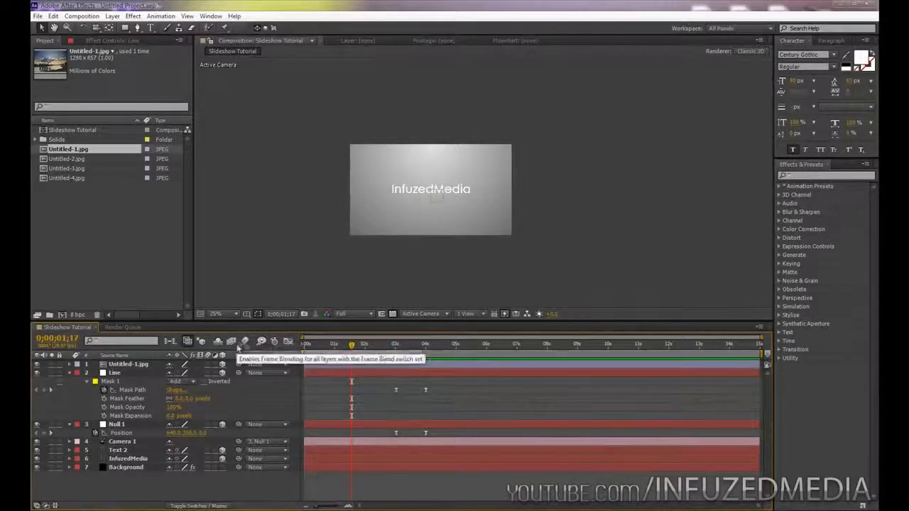
pyautogui.click(245, 342)
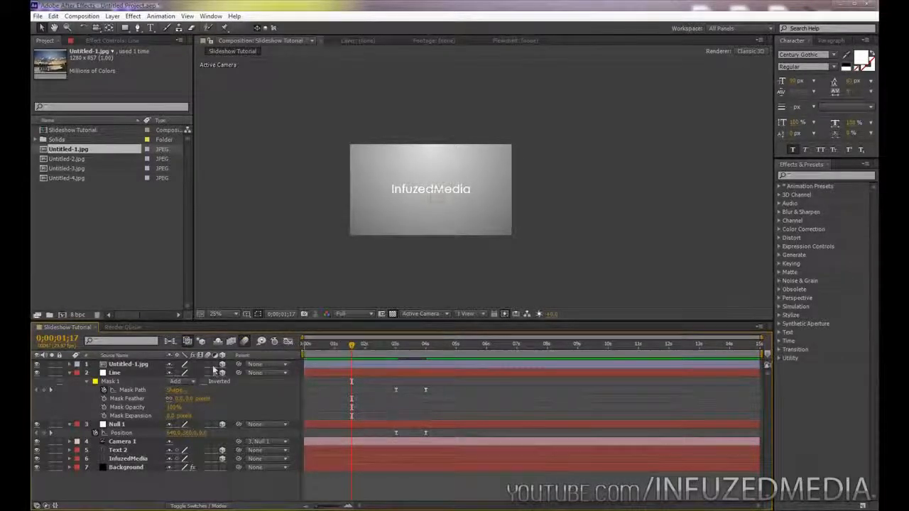
pyautogui.click(208, 364)
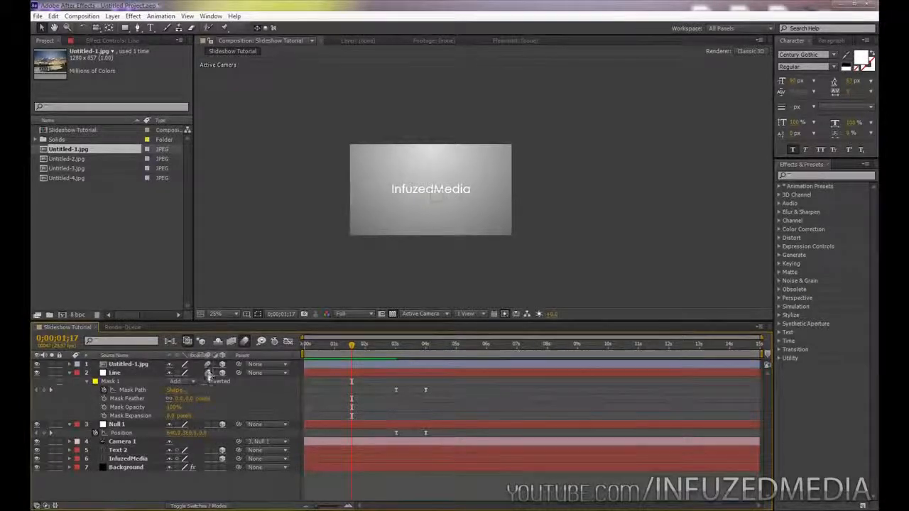
pyautogui.click(208, 451)
pyautogui.click(208, 459)
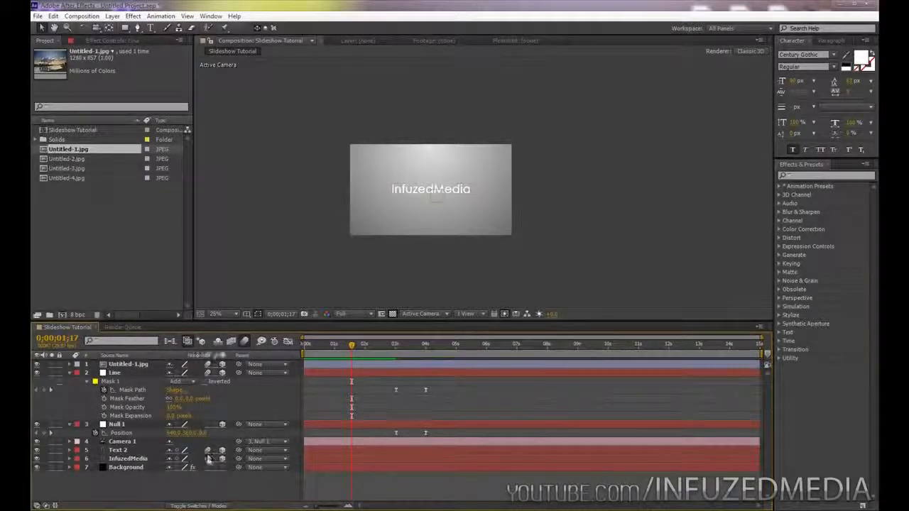
# At 0;00;04;11, add Untitled-2.jpg to the composition as the uppermost layer and scale it down to roughly two thirds.
pyautogui.moveTo(352, 345); pyautogui.dragTo(437, 356)
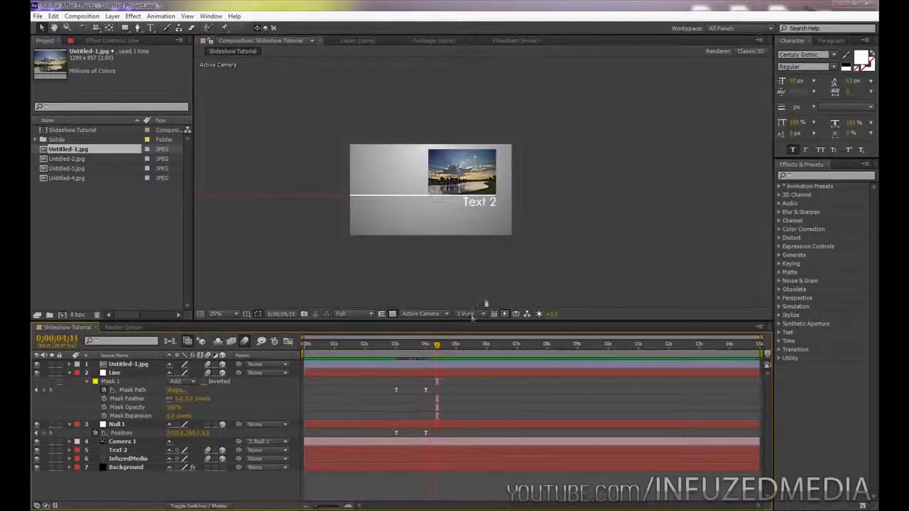
pyautogui.press('.')
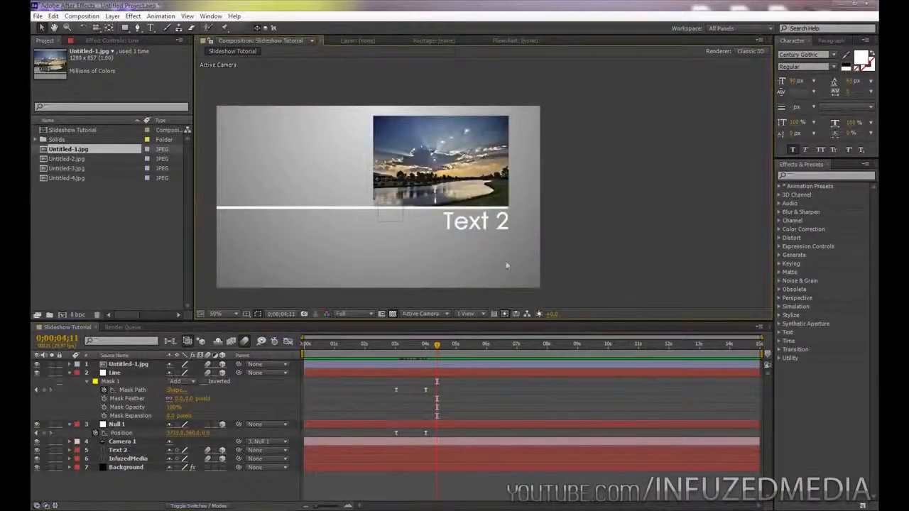
pyautogui.click(64, 160)
pyautogui.moveTo(64, 161); pyautogui.dragTo(377, 199)
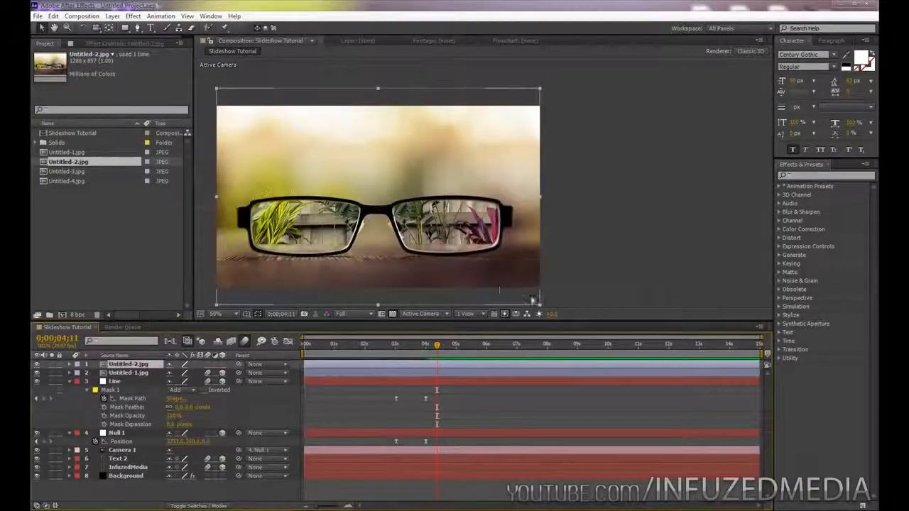
pyautogui.moveTo(539, 309); pyautogui.dragTo(490, 271)
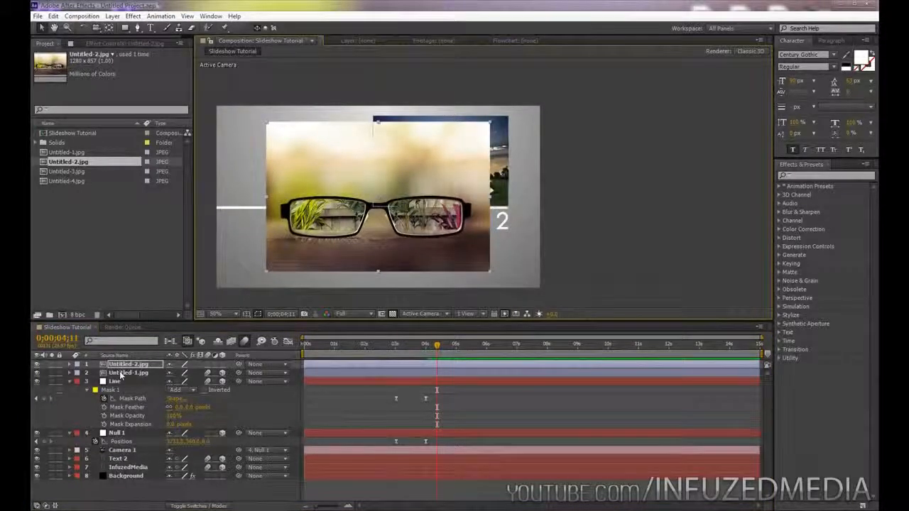
# Reveal the Position and Scale properties of the Untitled-1.jpg layer.
pyautogui.click(121, 373)
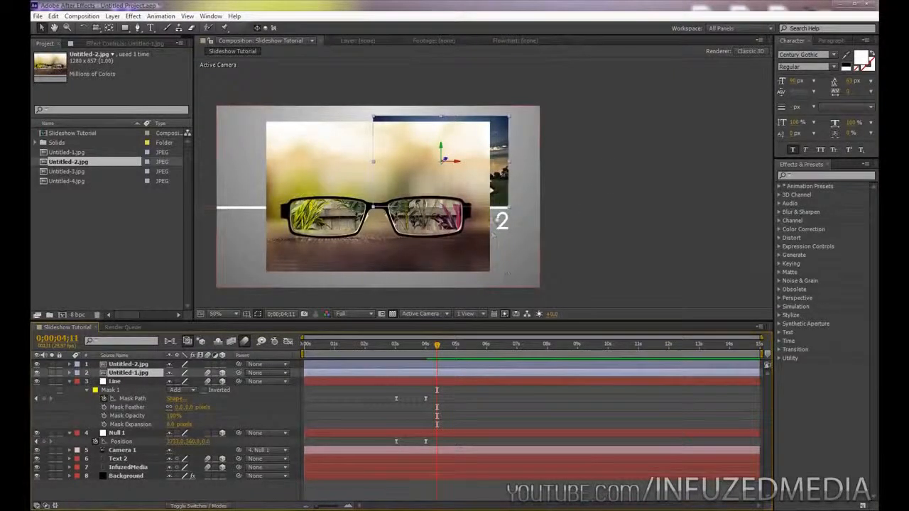
pyautogui.press('p')
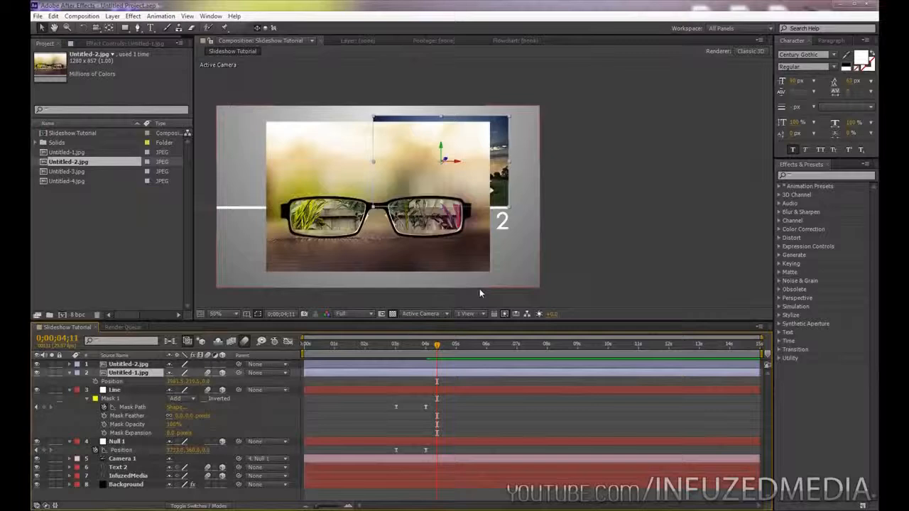
pyautogui.press('Tab')
pyautogui.click(145, 365)
pyautogui.click(139, 373)
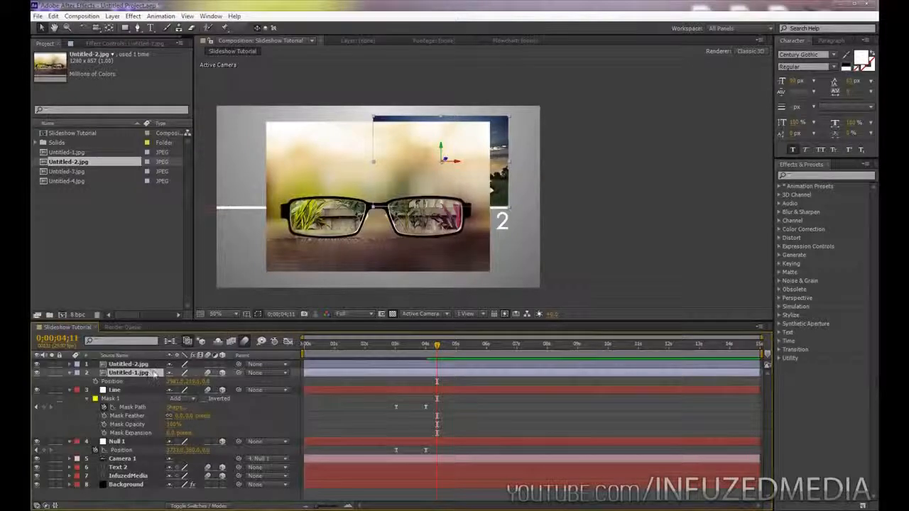
pyautogui.hotkey('shift', 's')
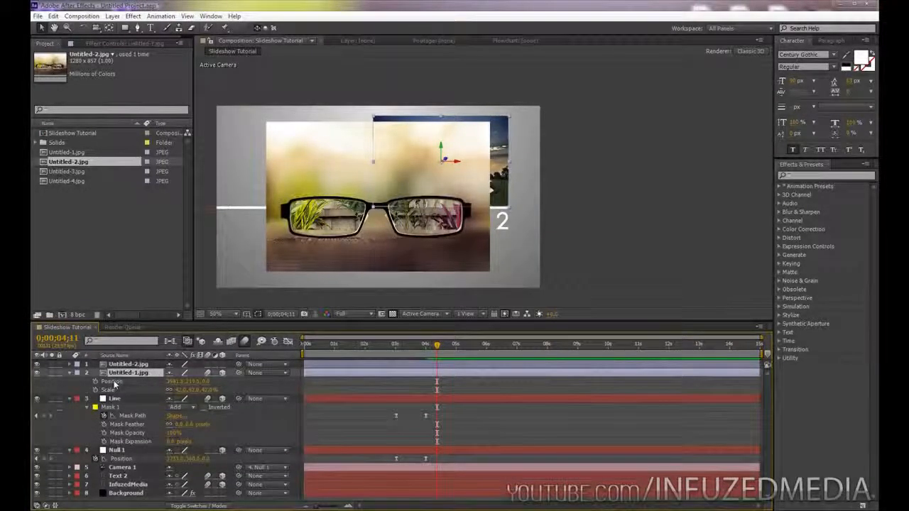
# Copy the Position and Scale of the Untitled-1.jpg layer onto the Untitled-2.jpg layer and make Untitled-2.jpg a 3D layer.
pyautogui.click(112, 382)
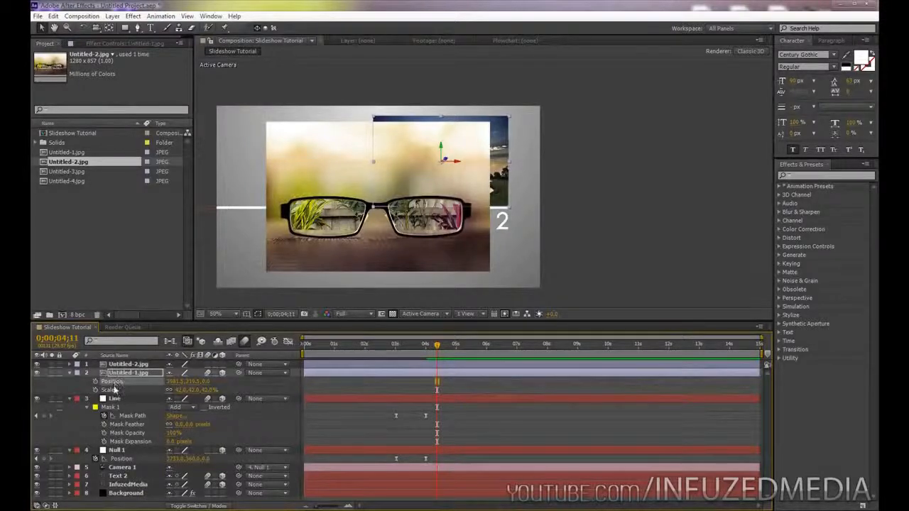
pyautogui.keyDown('shift'); pyautogui.click(113, 390); pyautogui.keyUp('shift')
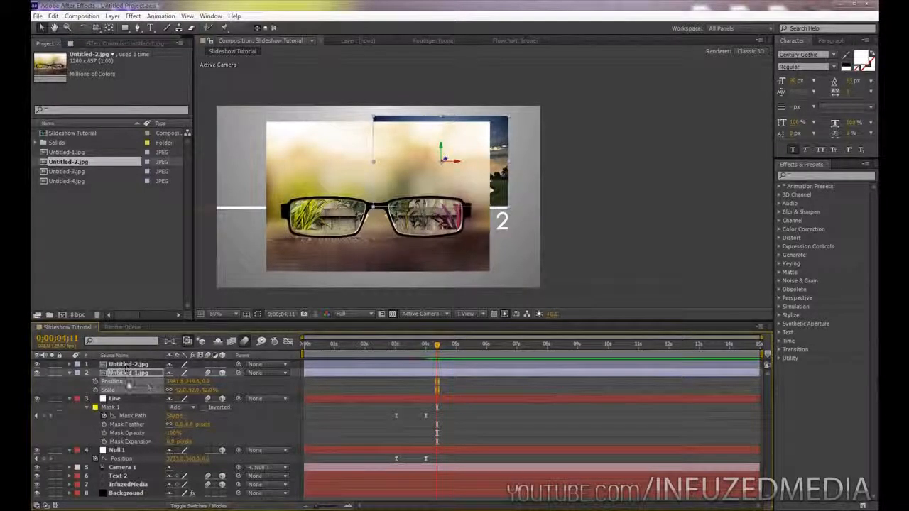
pyautogui.click(53, 16)
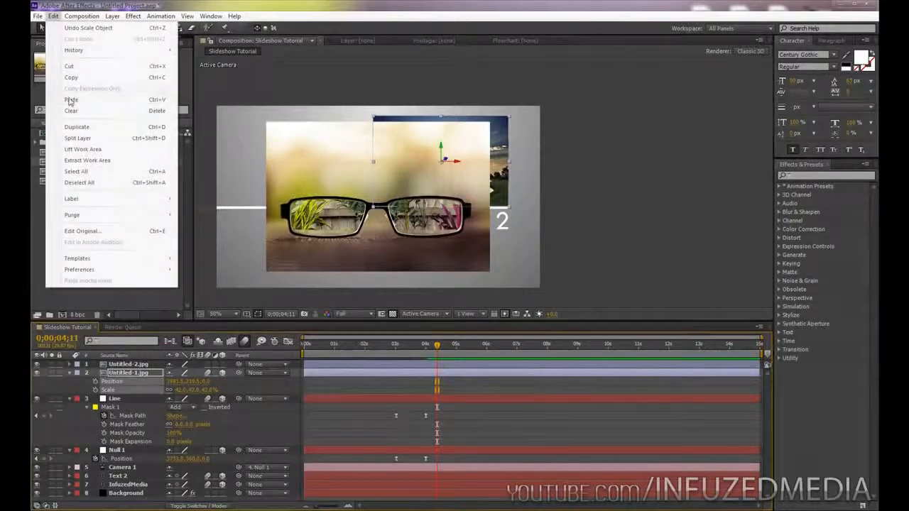
pyautogui.click(71, 78)
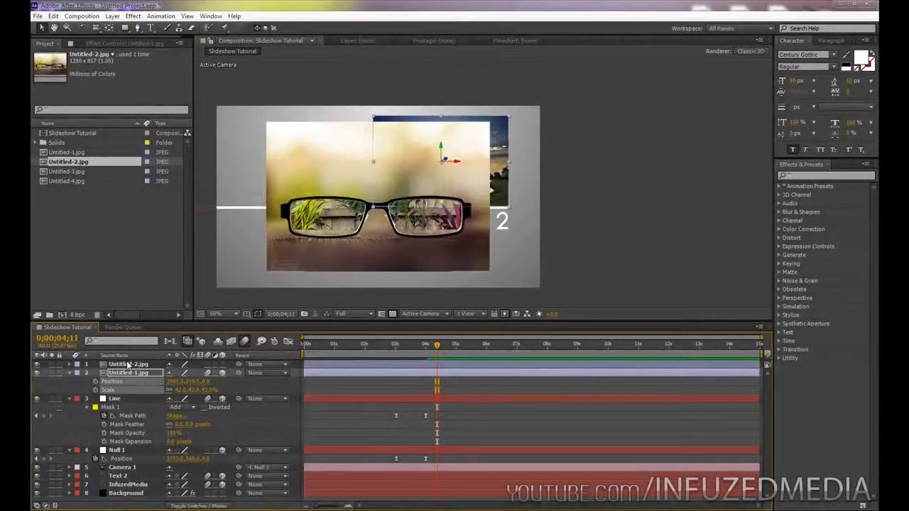
pyautogui.click(128, 364)
pyautogui.click(53, 16)
pyautogui.click(71, 95)
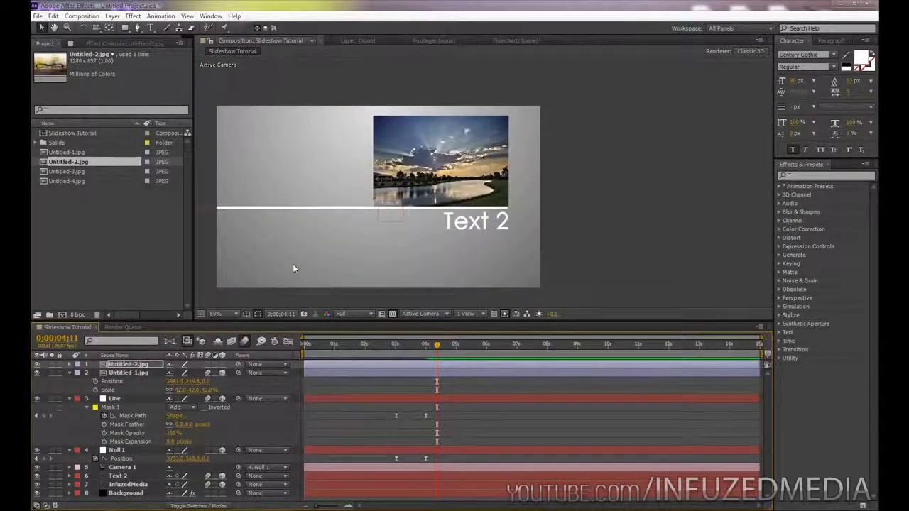
pyautogui.moveTo(333, 259); pyautogui.dragTo(359, 256)
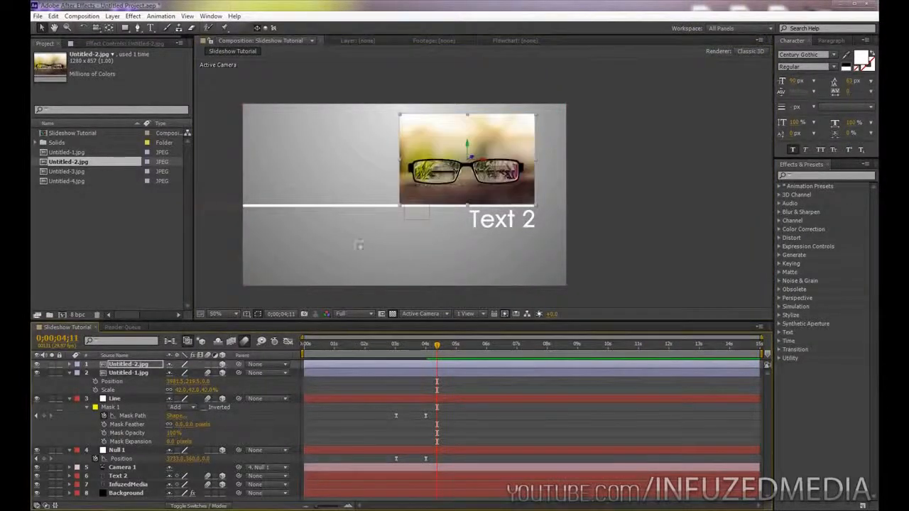
# Enable motion blur on the Untitled-2.jpg layer and turn off the composition-wide motion blur.
pyautogui.scroll(2, 574, 205)
pyautogui.scroll(3, 557, 222)
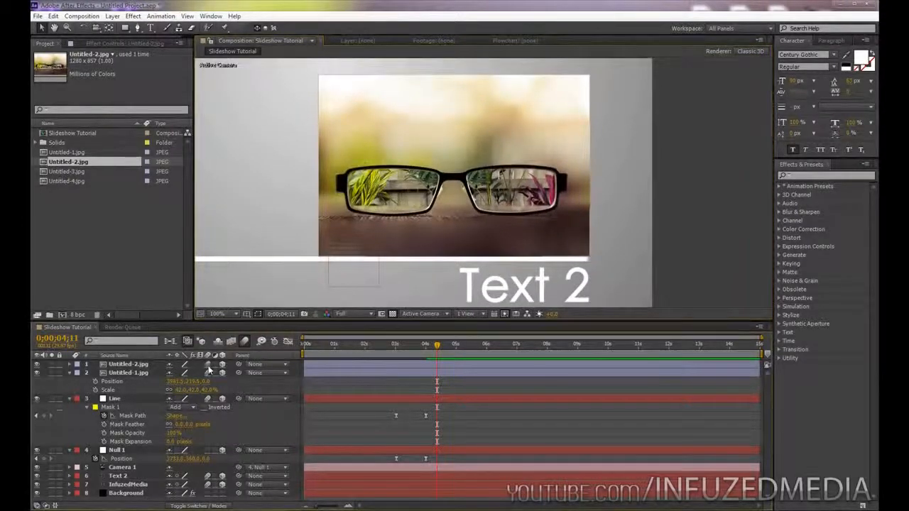
pyautogui.click(247, 341)
pyautogui.scroll(-1, 414, 218)
pyautogui.scroll(1, 418, 220)
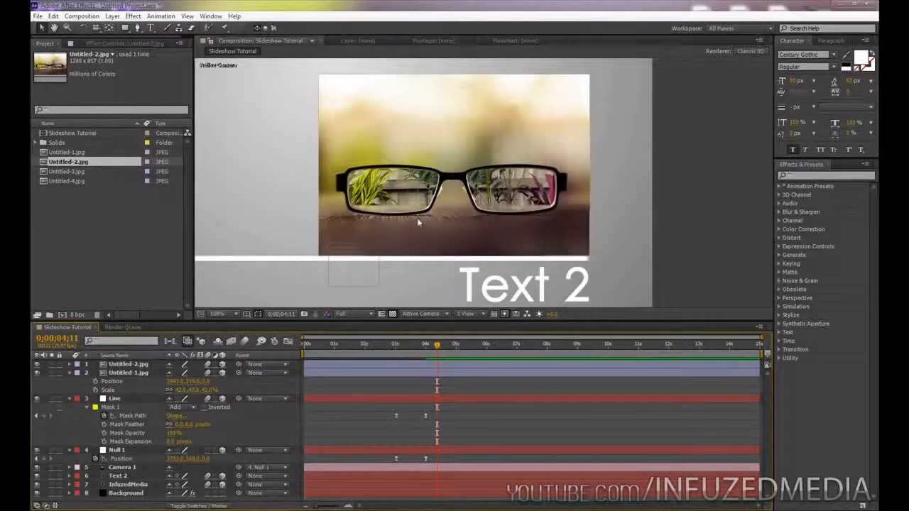
pyautogui.scroll(-2, 426, 210)
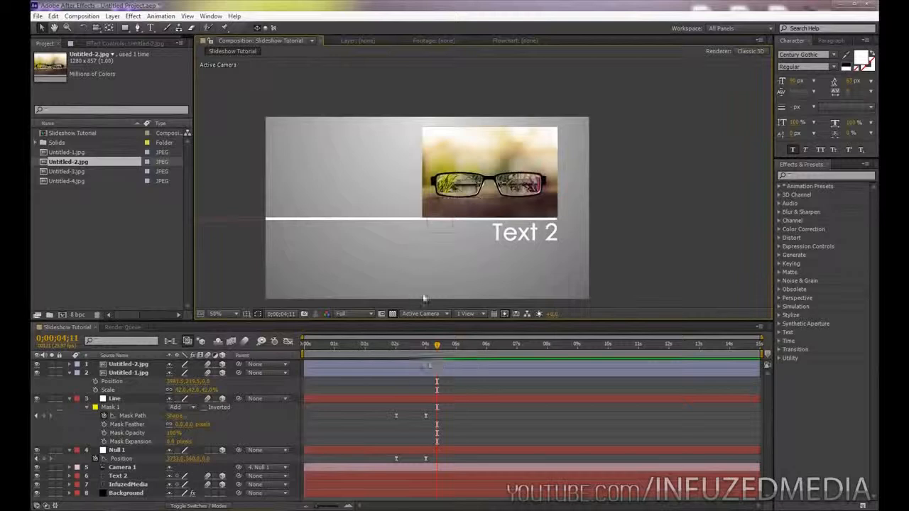
# Reveal the Position and rotation properties of the Untitled-2.jpg layer together.
pyautogui.click(127, 365)
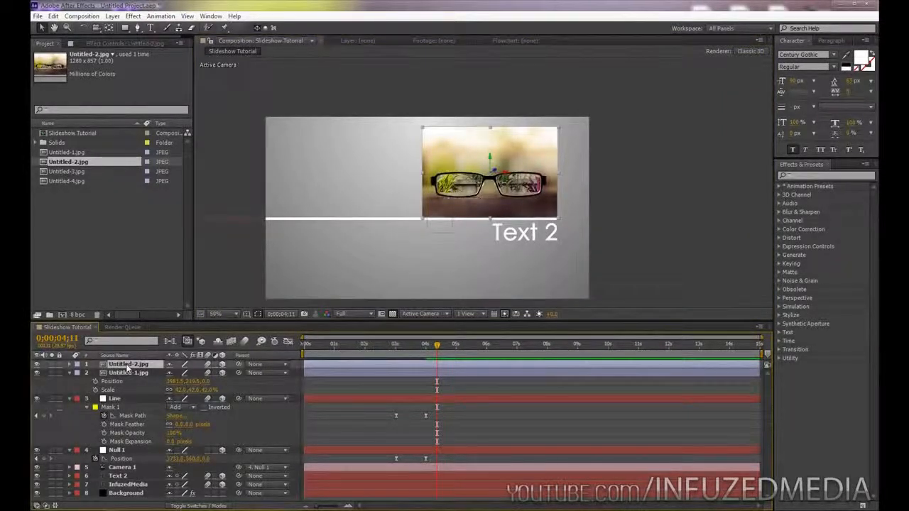
pyautogui.press('p')
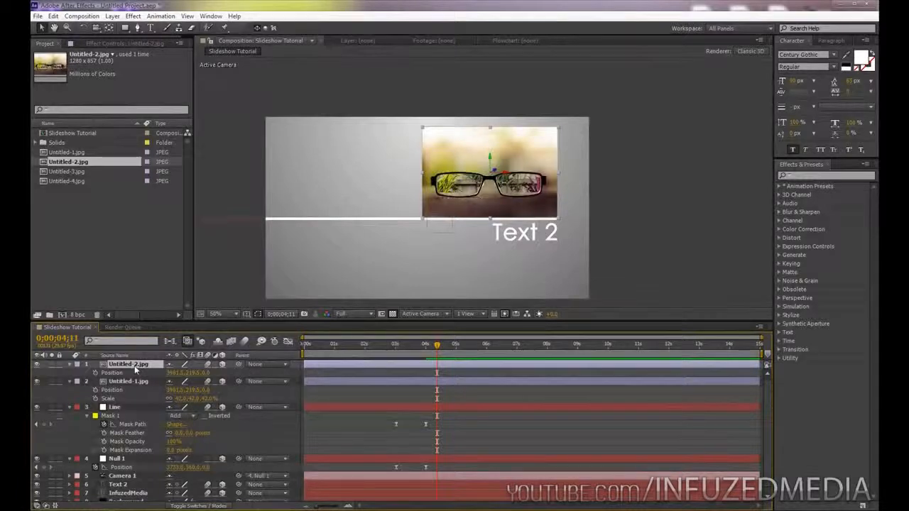
pyautogui.hotkey('shift', 'r')
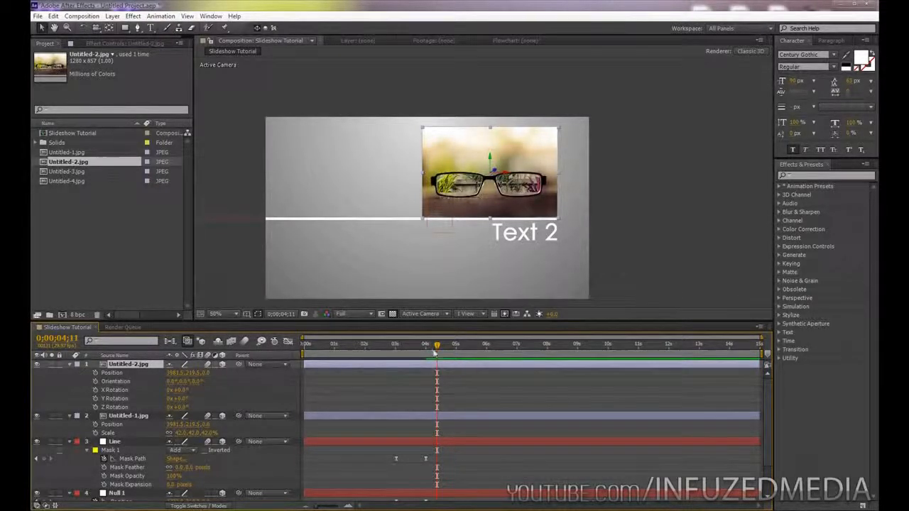
# At 0;00;06;15, set Position, X Rotation and Z Rotation keyframes on the Untitled-2.jpg layer at its resting place.
pyautogui.moveTo(434, 352); pyautogui.dragTo(473, 353)
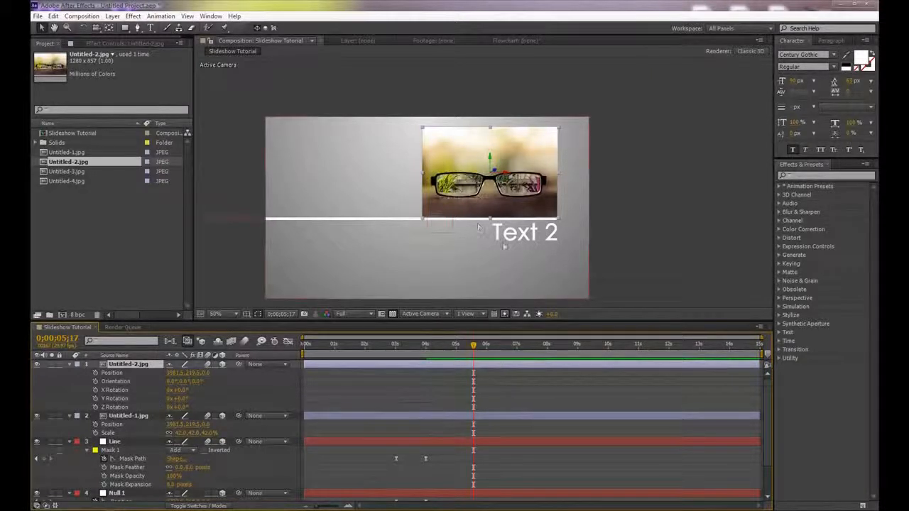
pyautogui.moveTo(428, 346); pyautogui.dragTo(429, 349)
pyautogui.moveTo(429, 350); pyautogui.dragTo(505, 350)
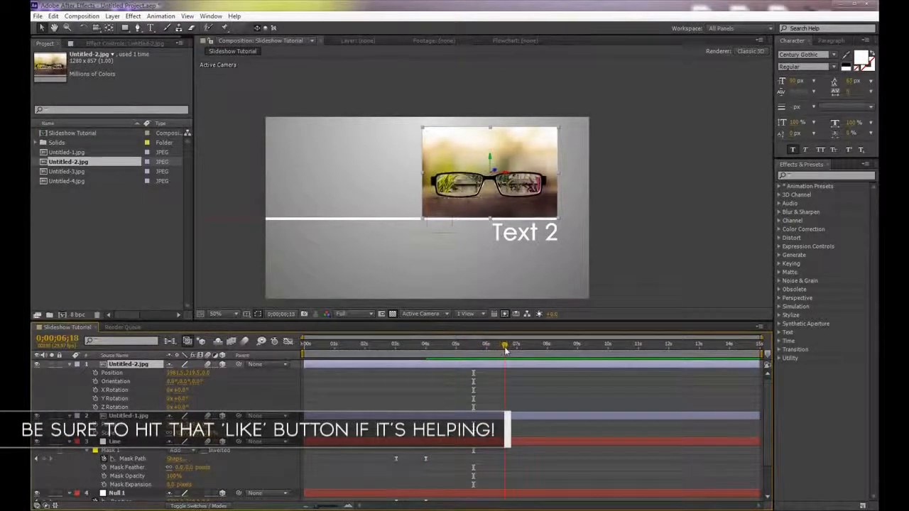
pyautogui.moveTo(504, 352); pyautogui.dragTo(501, 353)
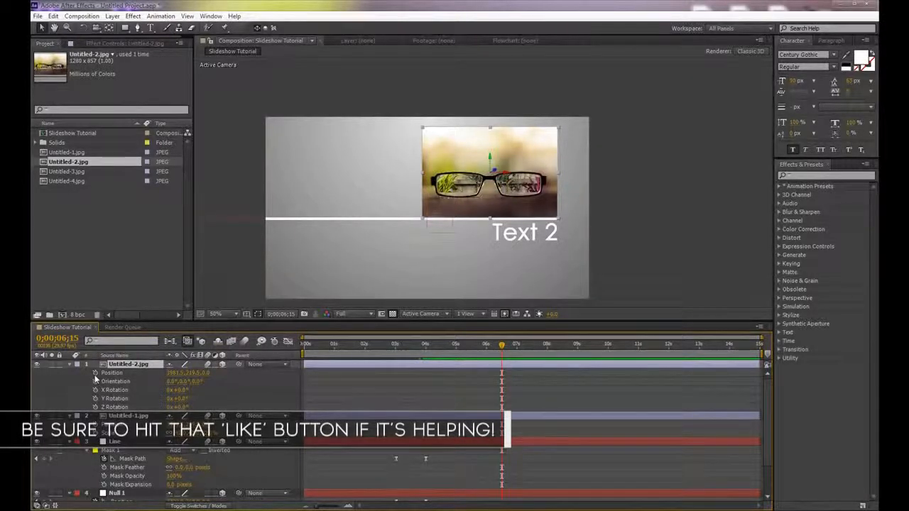
pyautogui.click(95, 373)
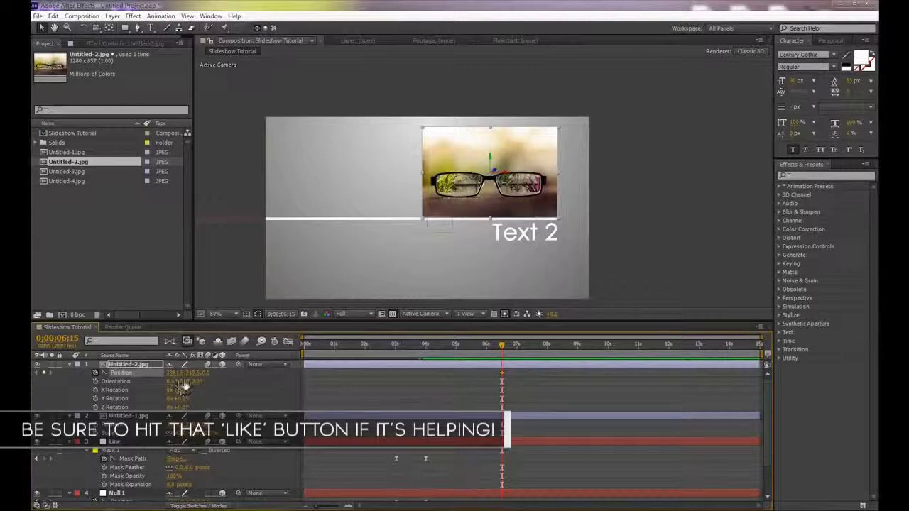
pyautogui.click(95, 390)
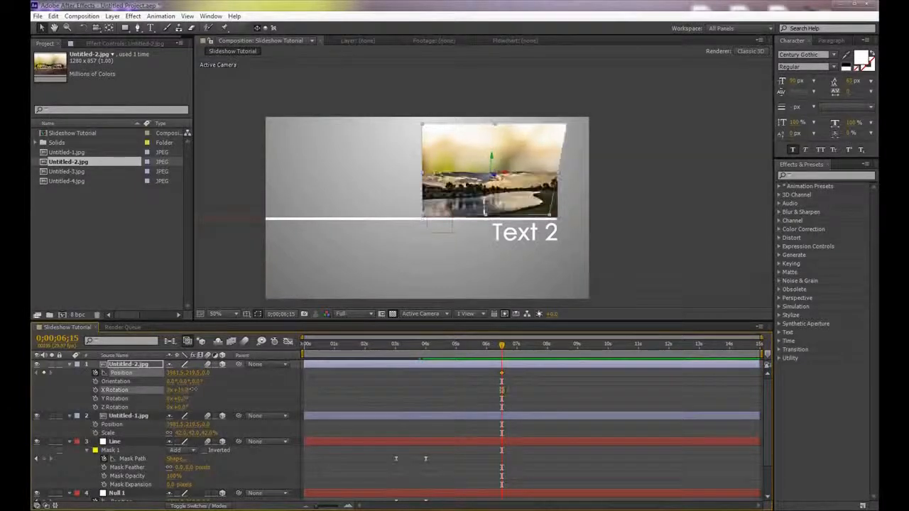
pyautogui.click(95, 407)
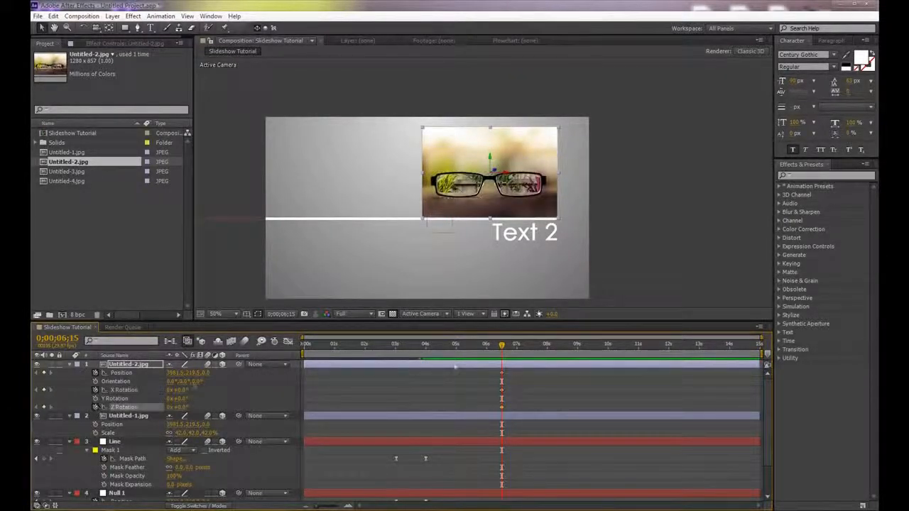
# At 0;00;06;01, rotate Untitled-2.jpg to X -35° and Z 38° and move it out of frame to about 4114.8, 81.7, -400.
pyautogui.moveTo(487, 348); pyautogui.dragTo(487, 349)
pyautogui.moveTo(189, 374); pyautogui.dragTo(192, 404)
pyautogui.hotkey('ctrl', 'z')
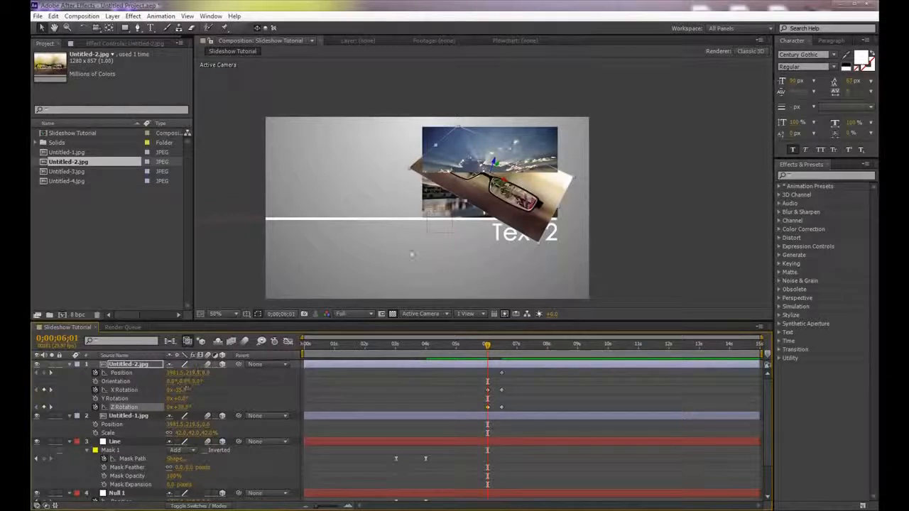
pyautogui.moveTo(495, 167); pyautogui.dragTo(608, 153)
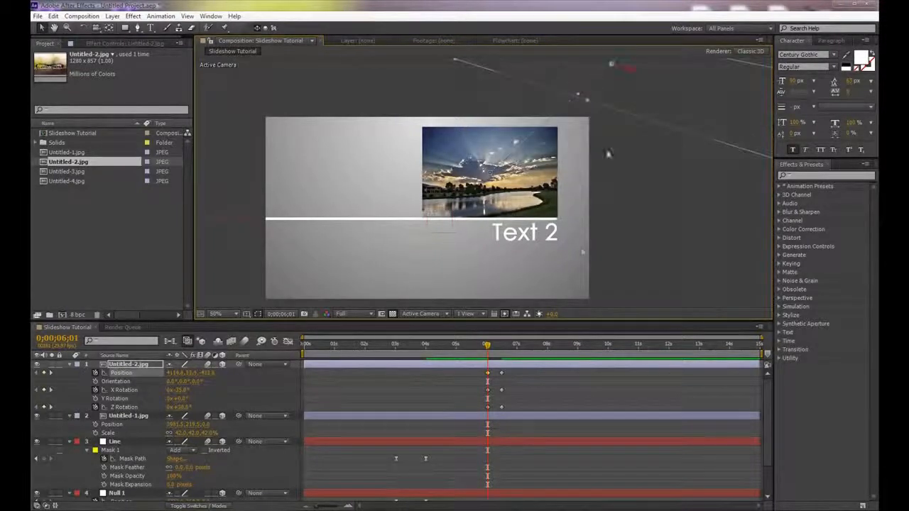
# Apply Easy Ease to all Position, X Rotation and Z Rotation keyframes of the Untitled-2.jpg layer.
pyautogui.moveTo(475, 371); pyautogui.dragTo(504, 410)
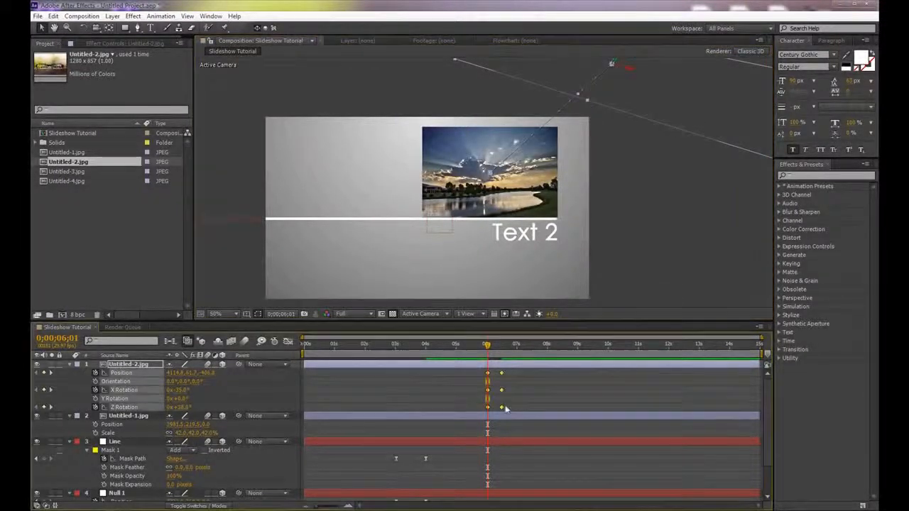
pyautogui.rightClick(502, 410)
pyautogui.moveTo(546, 399)
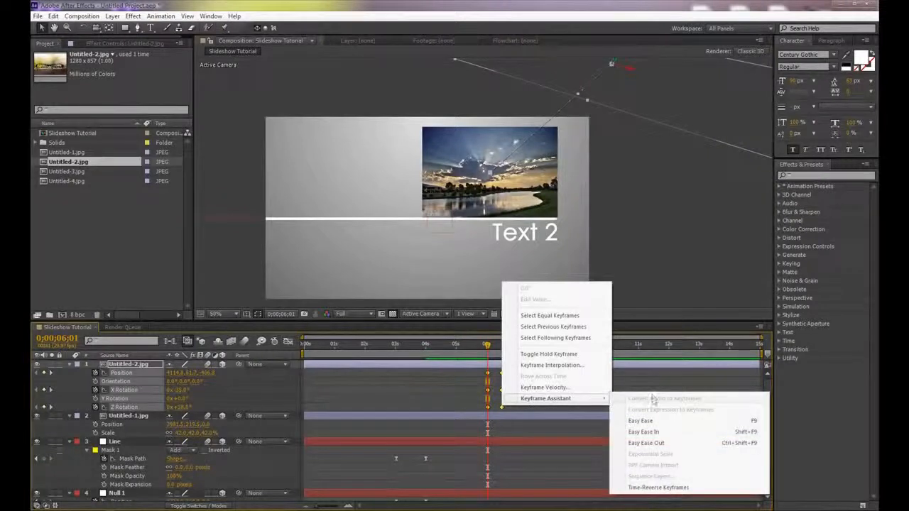
pyautogui.click(641, 421)
# Turn the composition's motion blur back on, trim the start of the Untitled-2.jpg layer to 0;00;06;00 and preview its fly-in.
pyautogui.moveTo(495, 347); pyautogui.dragTo(476, 348)
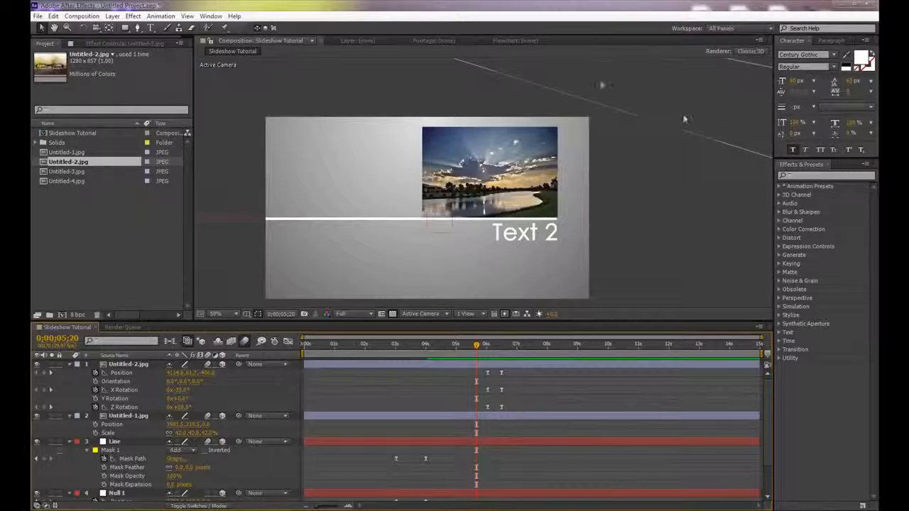
pyautogui.click(486, 348)
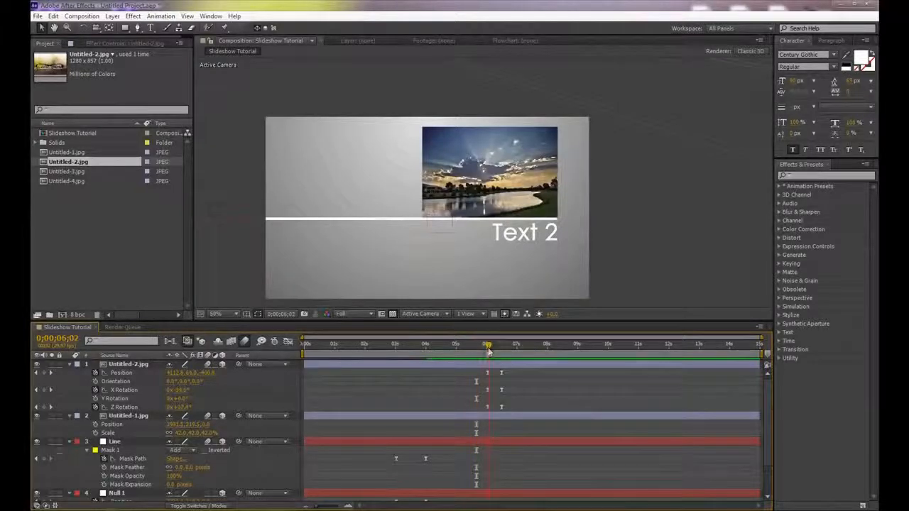
pyautogui.click(487, 353)
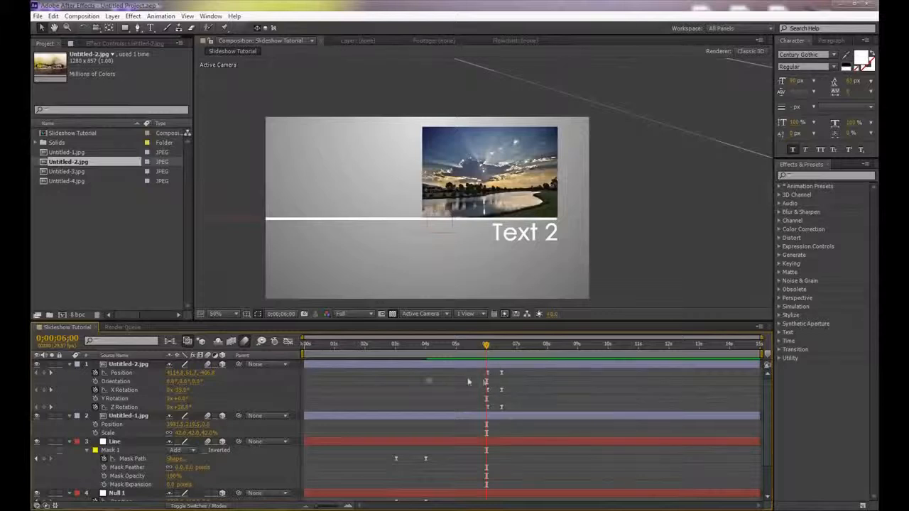
pyautogui.moveTo(305, 365); pyautogui.dragTo(475, 365)
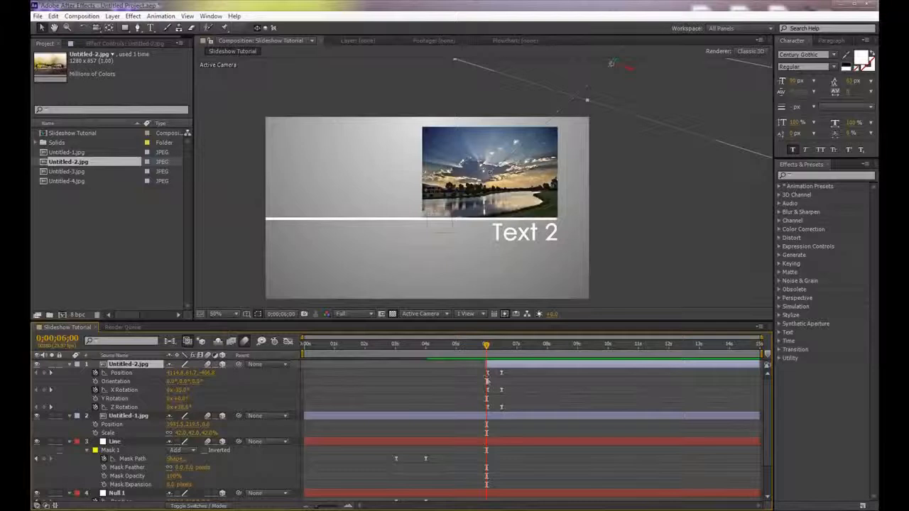
pyautogui.moveTo(487, 348)
pyautogui.mouseDown()
pyautogui.moveTo(508, 353)
pyautogui.moveTo(335, 350)
pyautogui.moveTo(501, 349)
pyautogui.mouseUp()
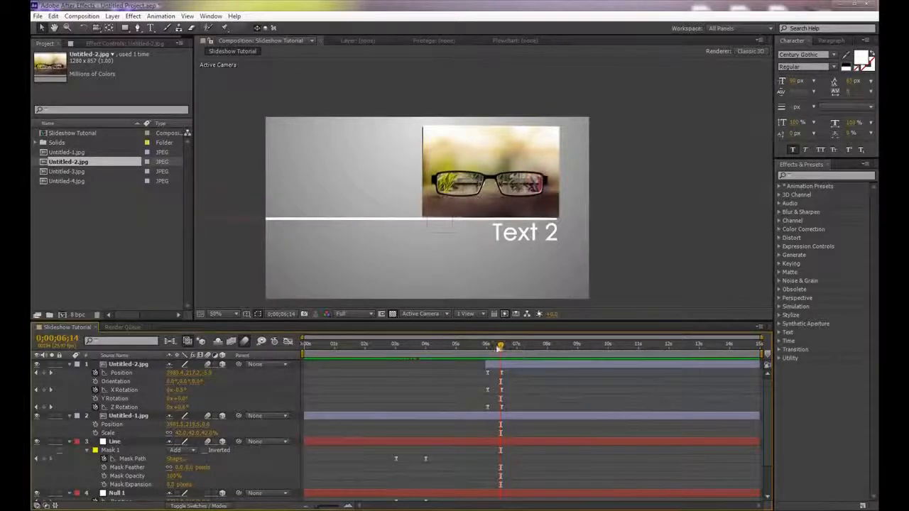
pyautogui.moveTo(501, 346)
pyautogui.mouseDown()
pyautogui.moveTo(477, 346)
pyautogui.moveTo(504, 344)
pyautogui.mouseUp()
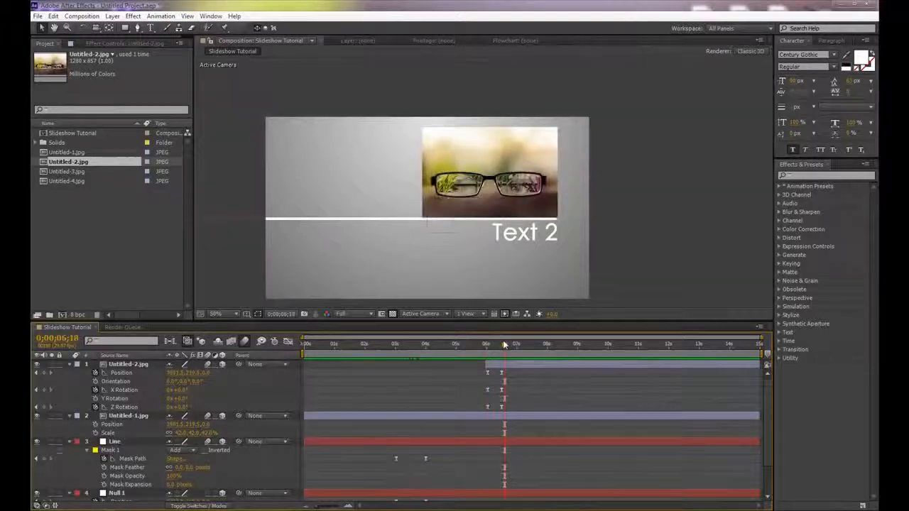